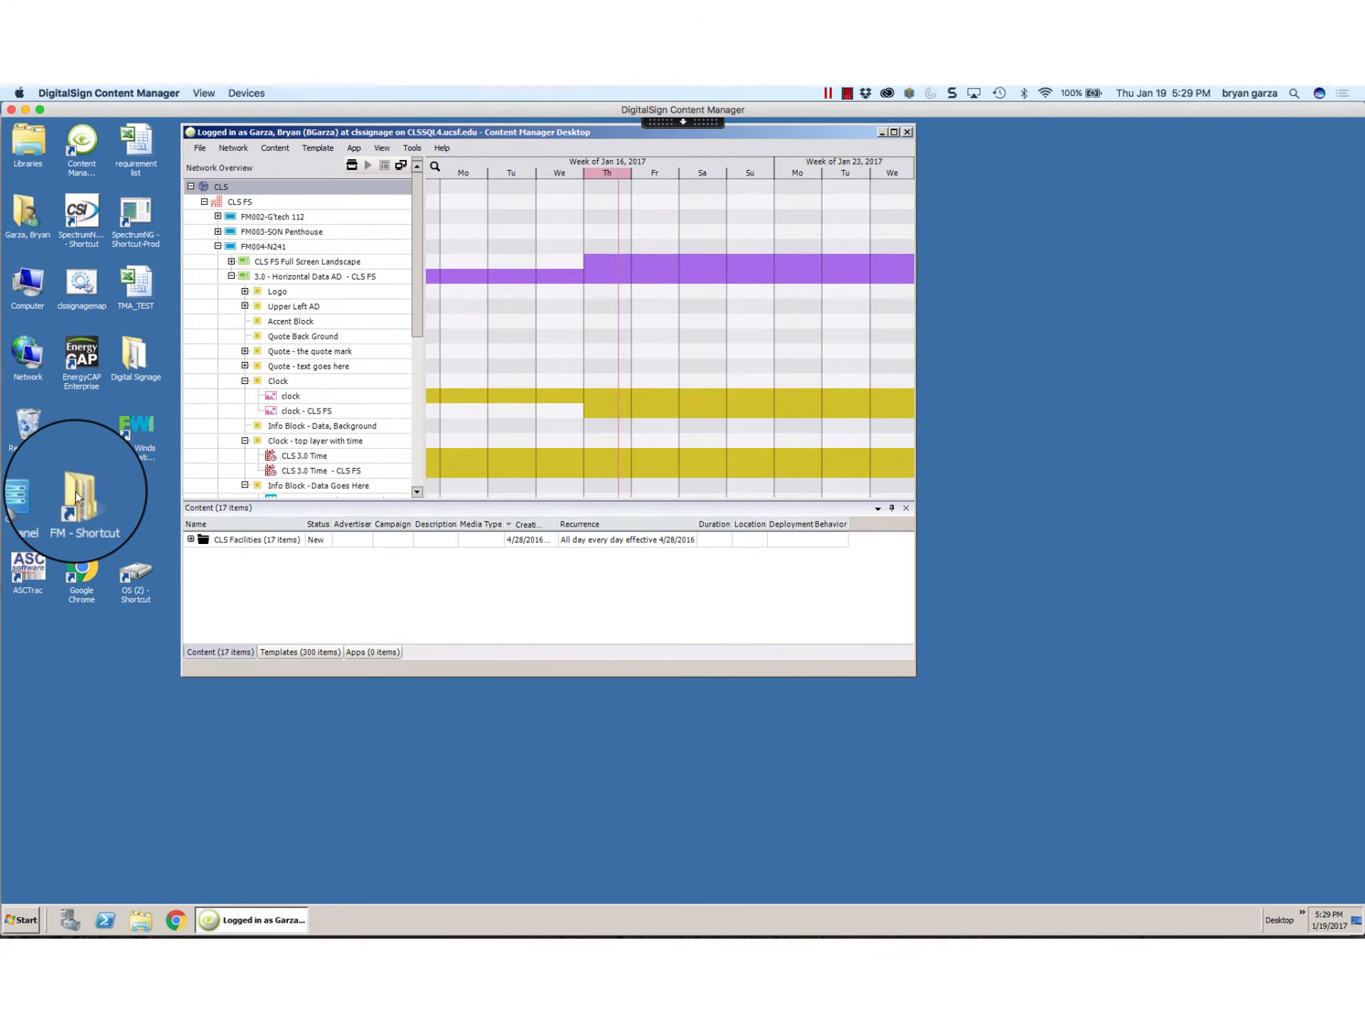
Step: Open the Nursing 241 folder in the FM share and bring Content Manager Desktop back to the front
{"action": "double_click", "coordinate": [75, 492]}
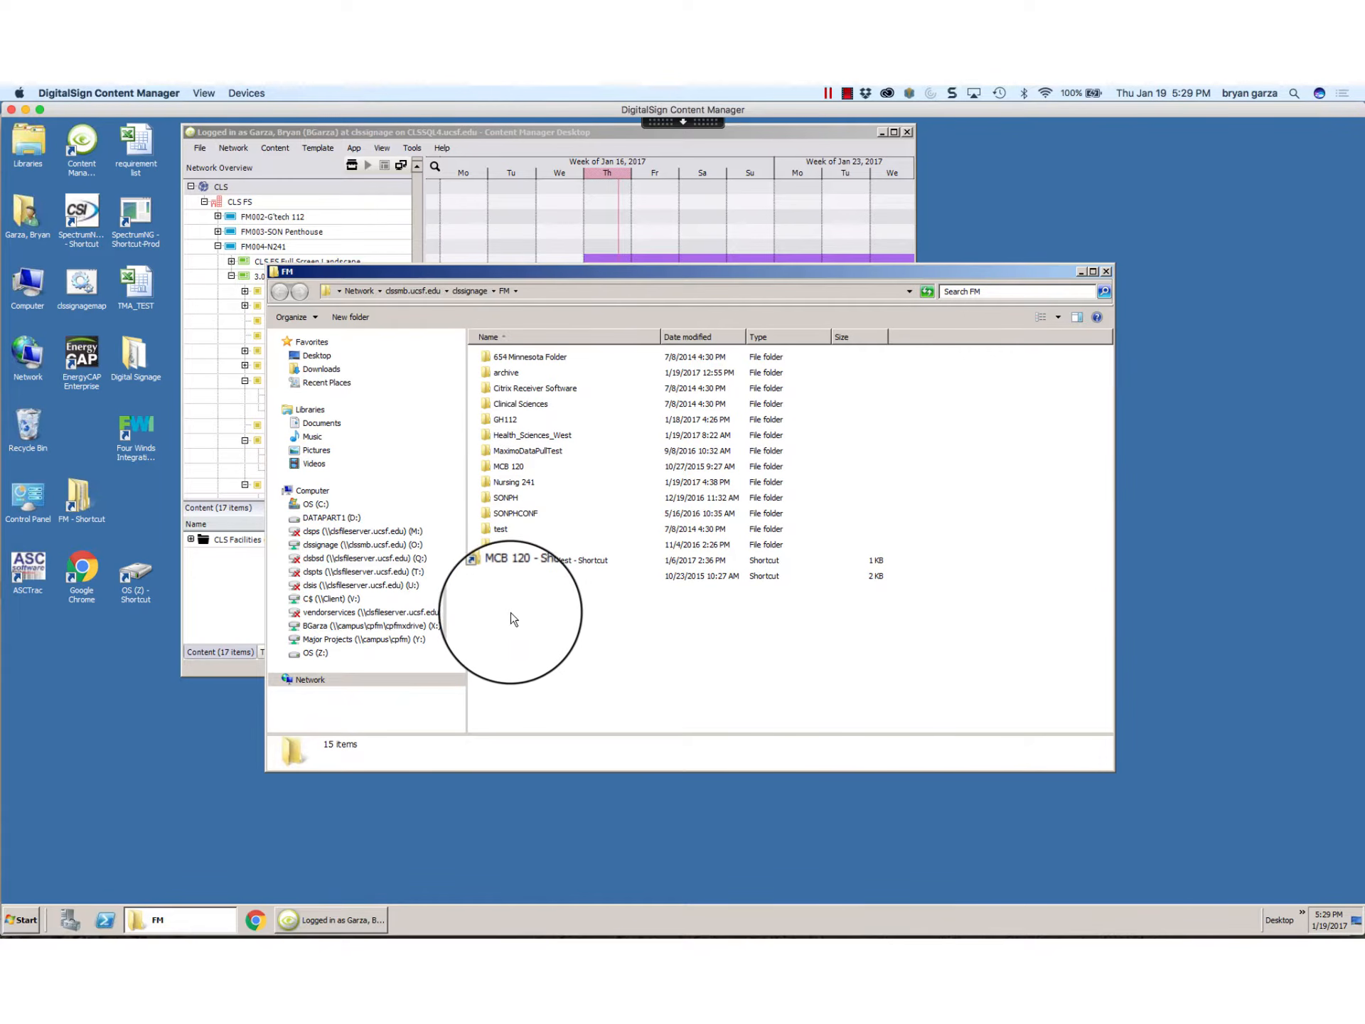
{"action": "double_click", "coordinate": [510, 483]}
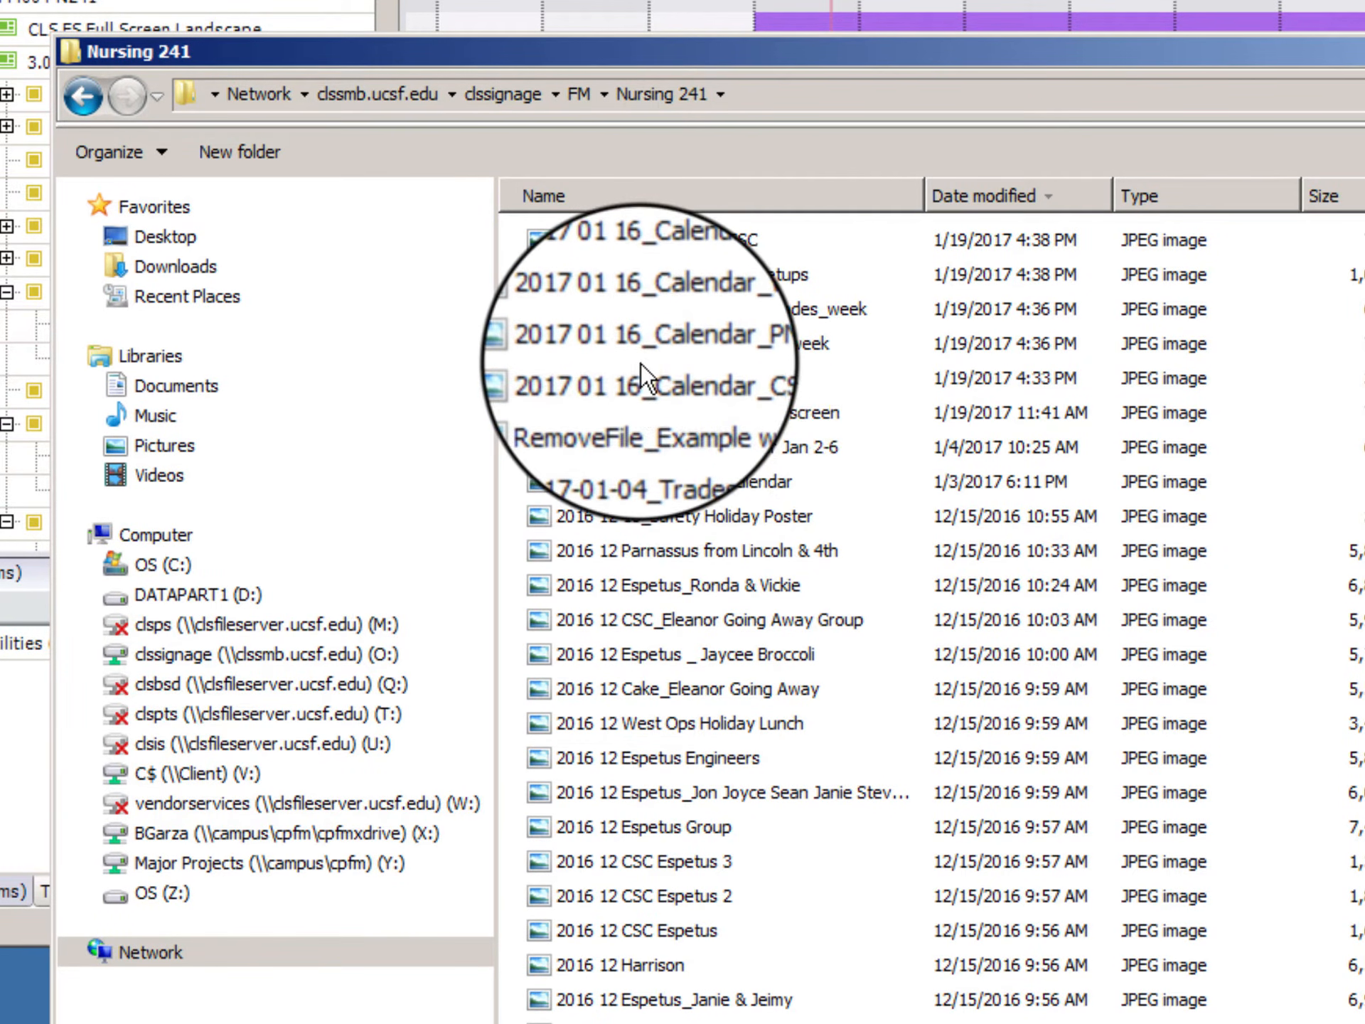
{"action": "left_click", "coordinate": [405, 112]}
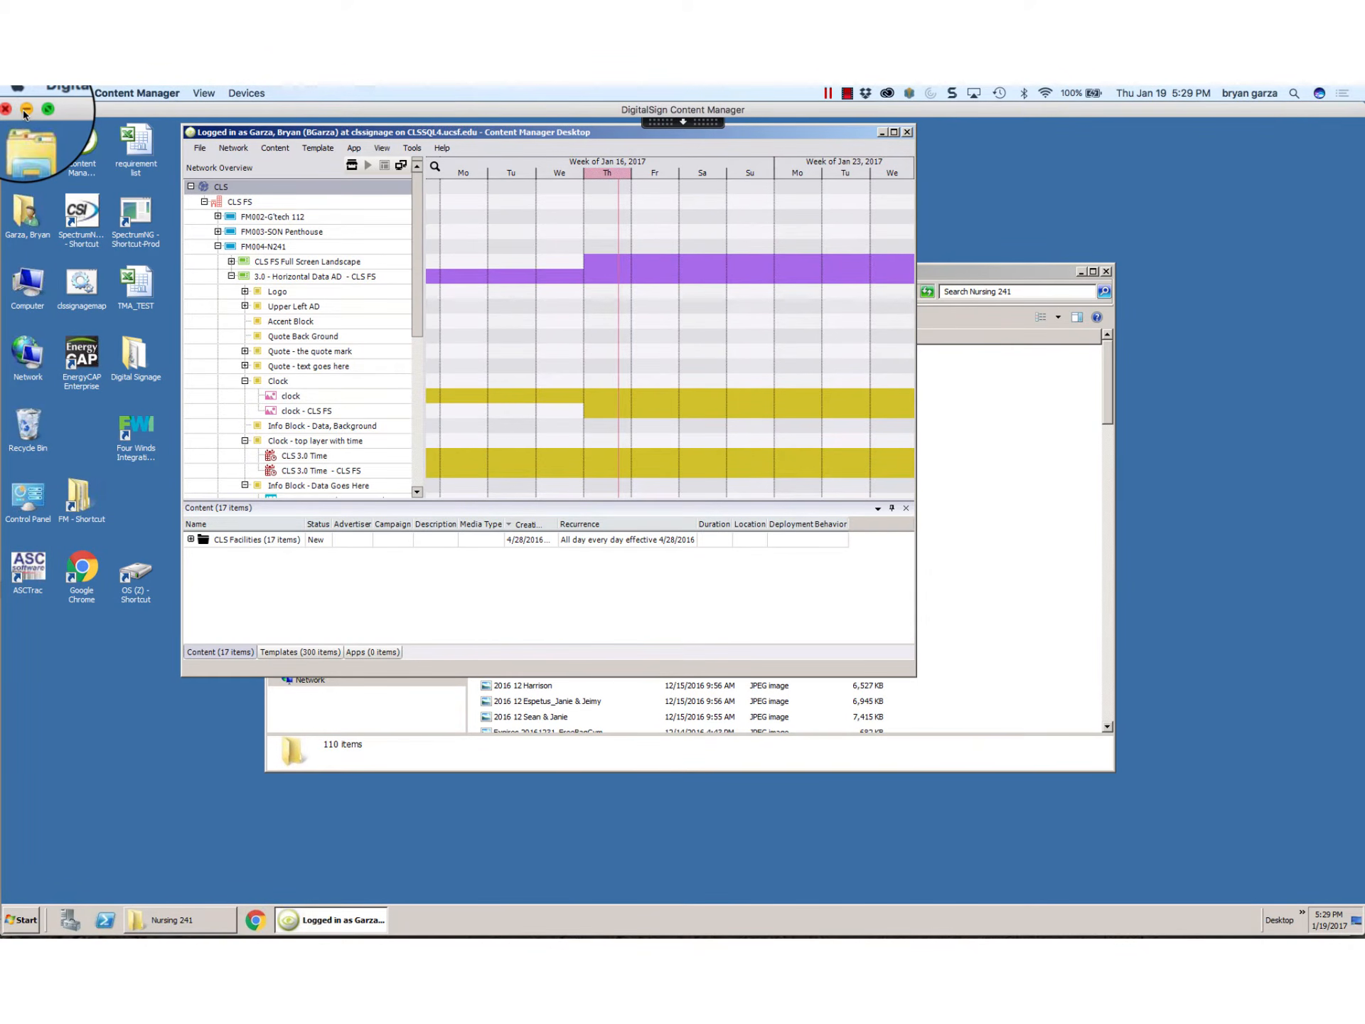
Step: Minimize the remote session and open the Mac's Desktop folder in Finder
{"action": "left_click", "coordinate": [26, 111]}
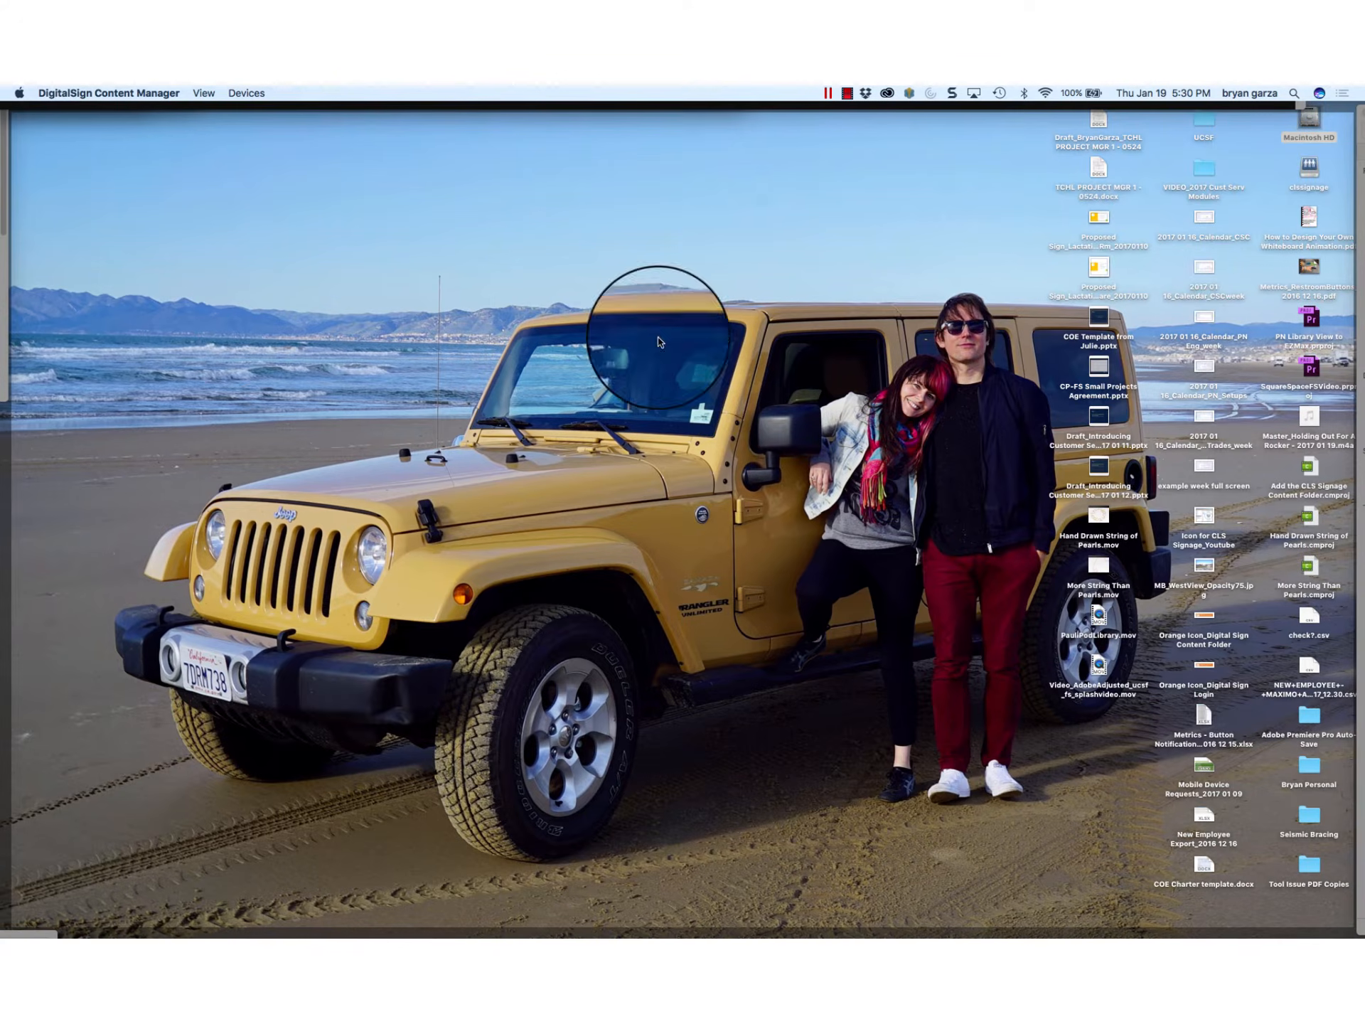
{"action": "double_click", "coordinate": [1310, 121]}
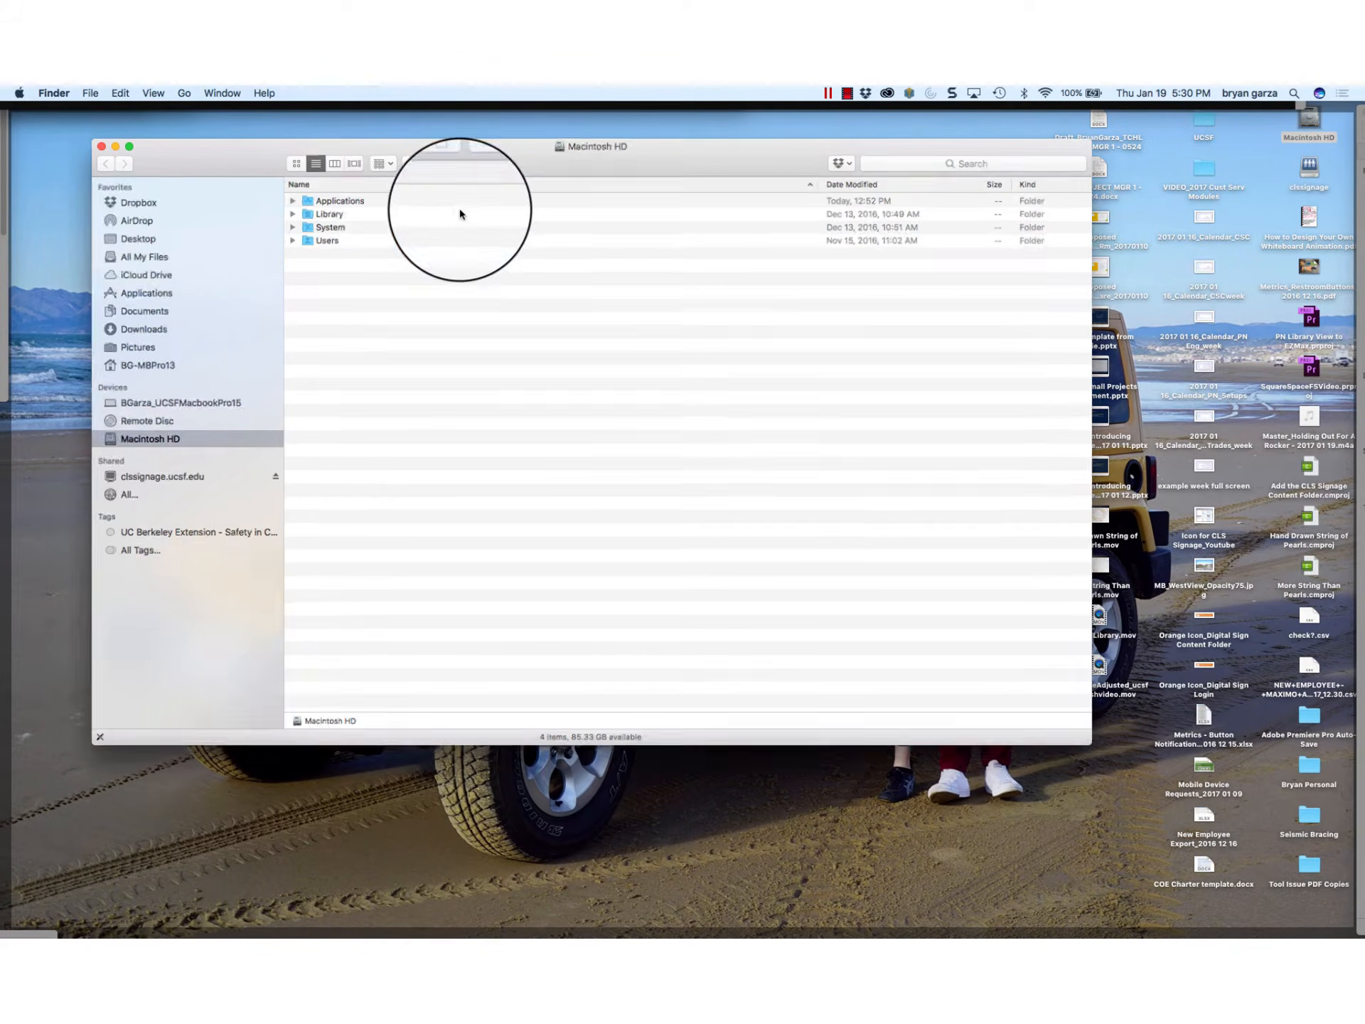
{"action": "left_click", "coordinate": [113, 238]}
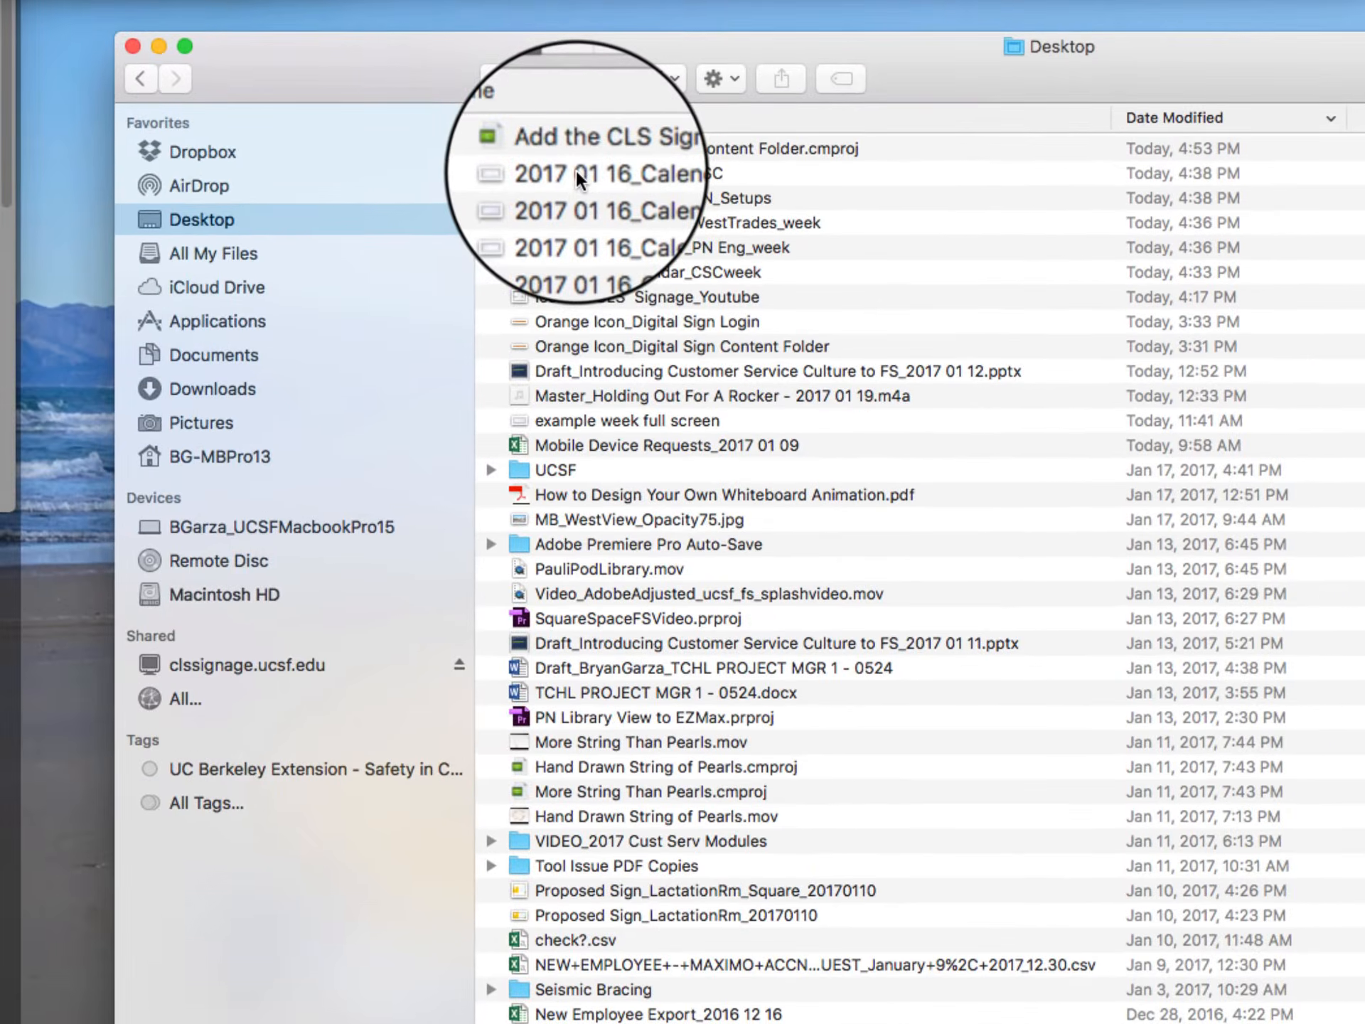
Step: Try to copy the five 2017 01 16_Calendar images from the Desktop folder into the Nursing 241 network folder
{"action": "left_click", "coordinate": [582, 187]}
{"action": "left_click", "coordinate": [599, 276], "text": "shift"}
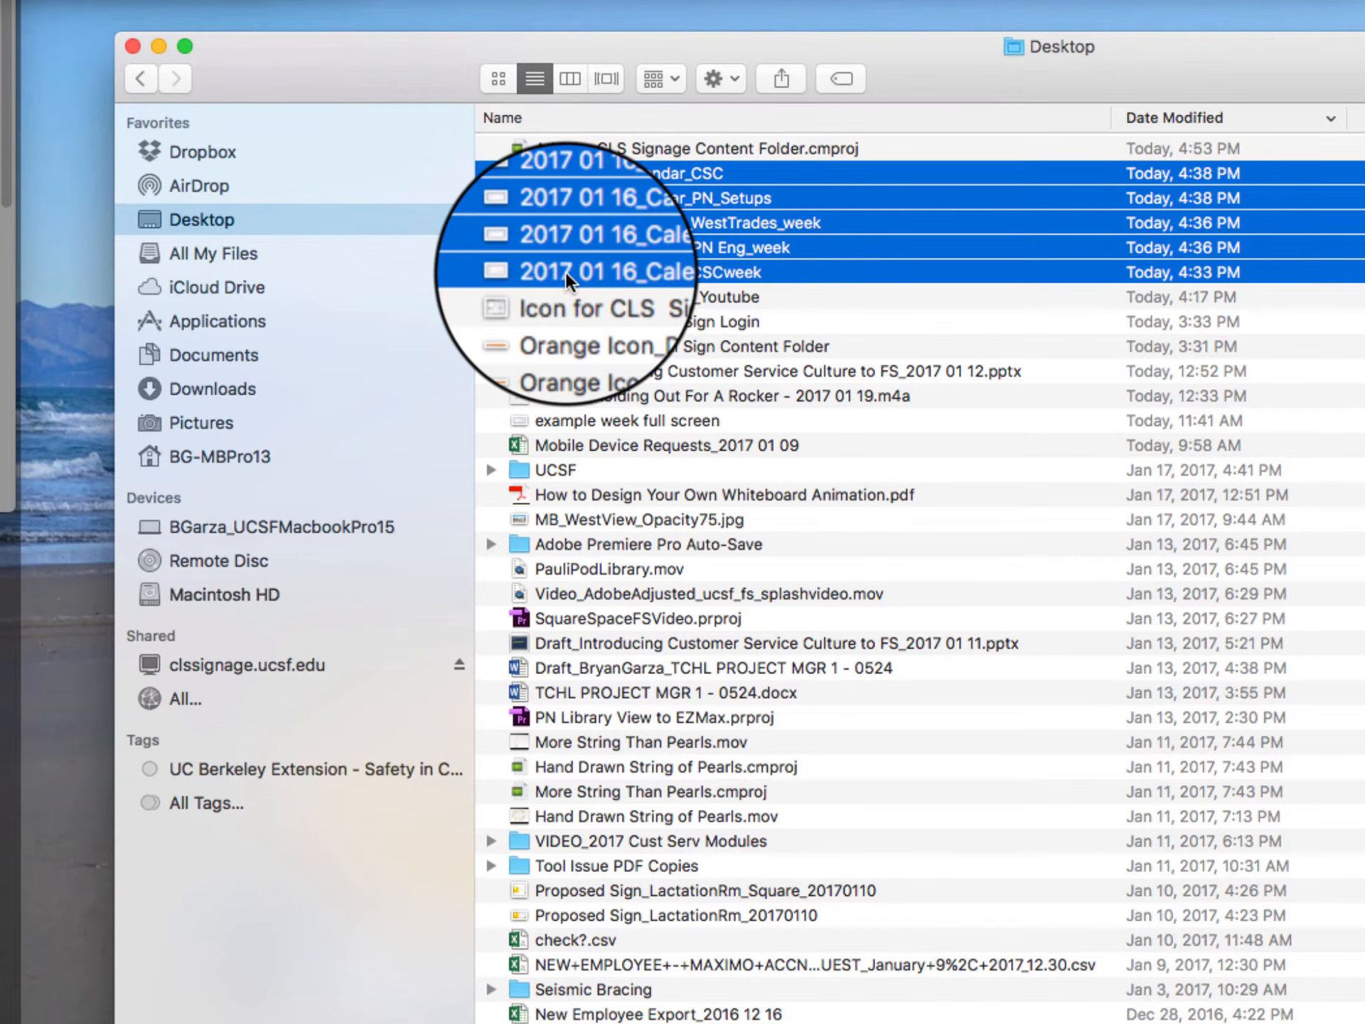
{"action": "left_click_drag", "start_coordinate": [565, 267], "coordinate": [858, 836]}
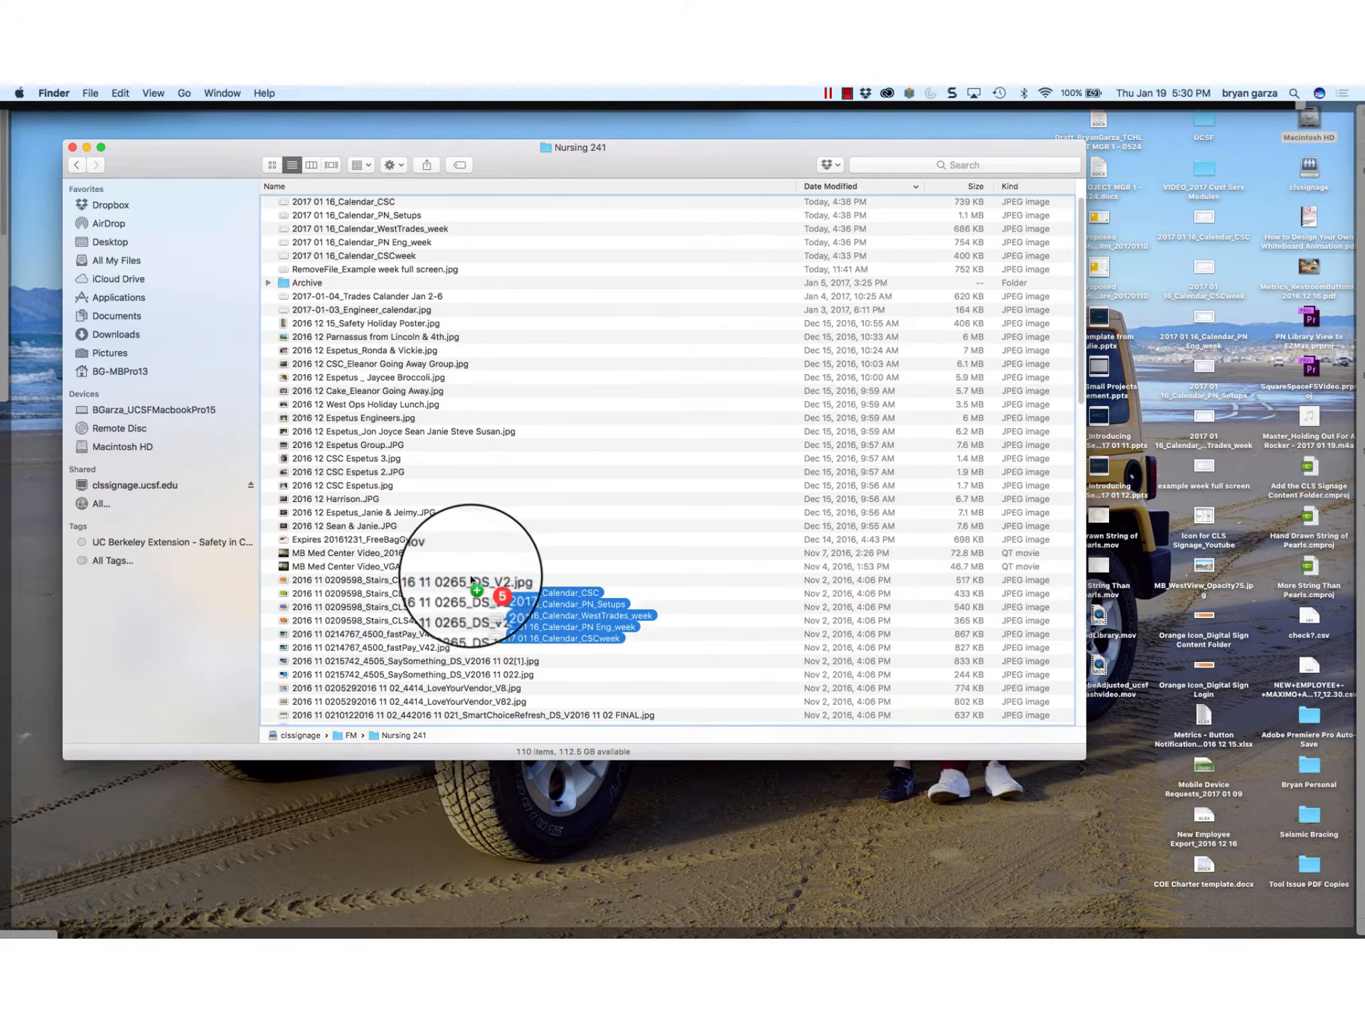
{"action": "left_click_drag", "start_coordinate": [471, 580], "coordinate": [360, 848]}
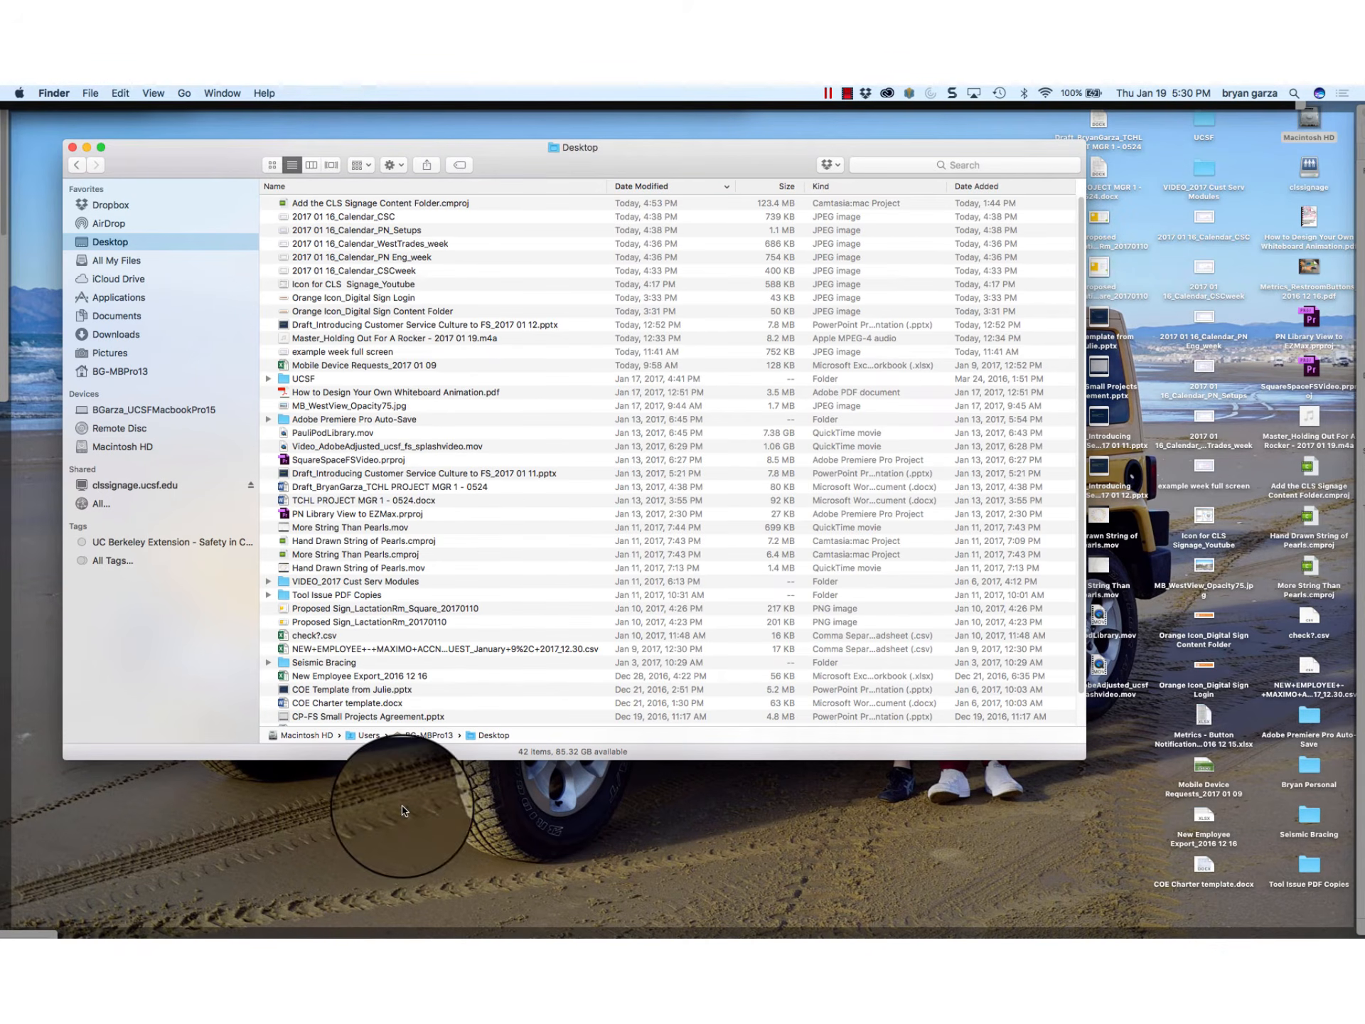
Step: Close the Finder window of the Desktop folder and switch back to the DigitalSign Content Manager session
{"action": "left_click", "coordinate": [73, 148]}
{"action": "key", "text": "F11"}
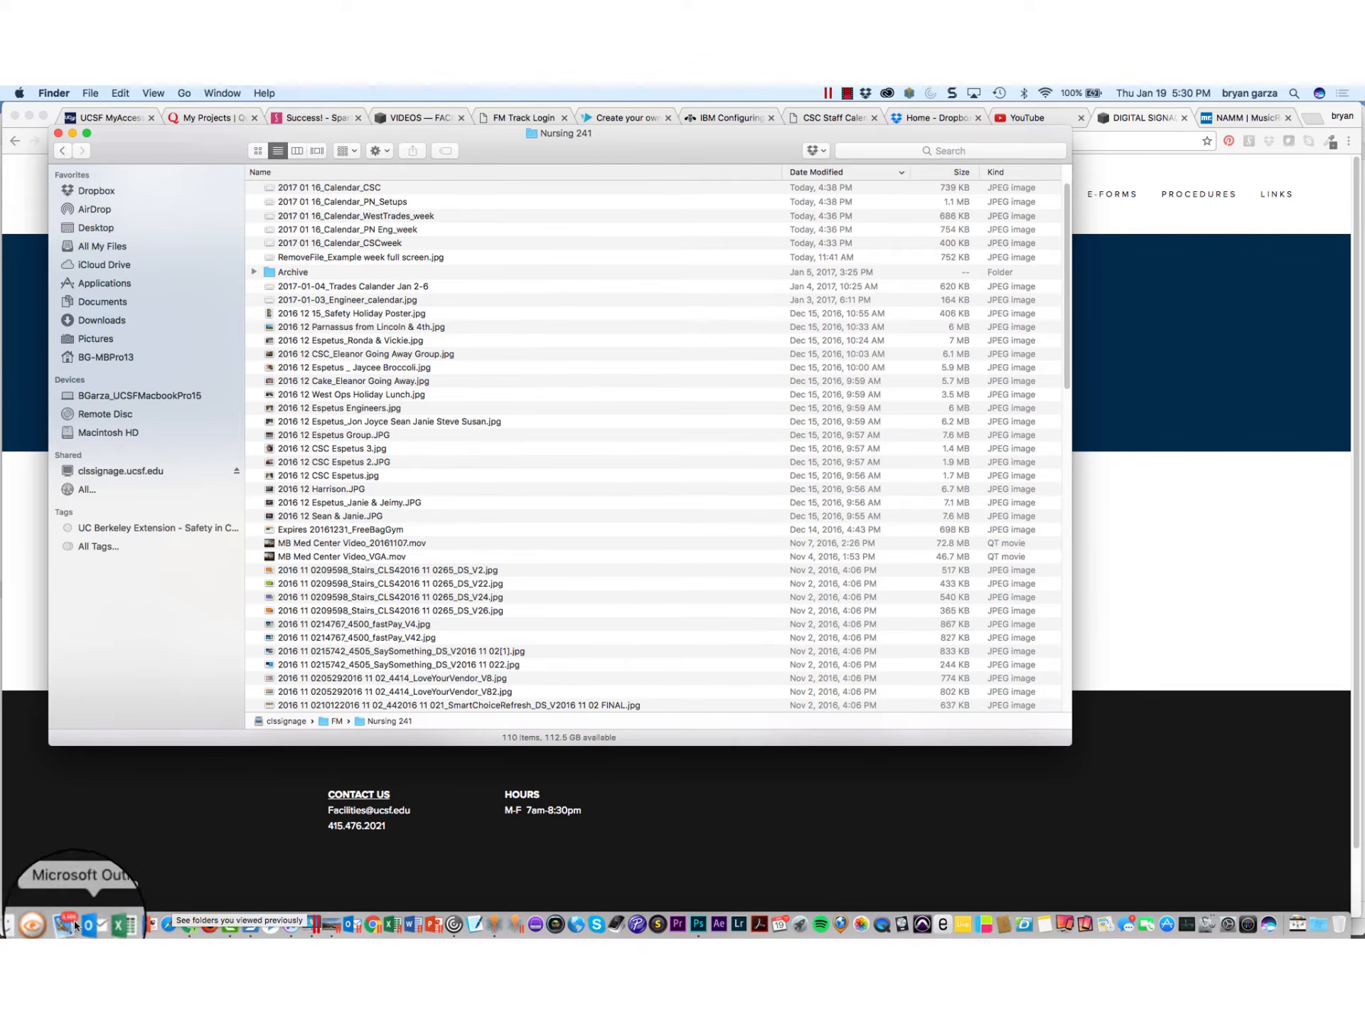
{"action": "left_click", "coordinate": [45, 925]}
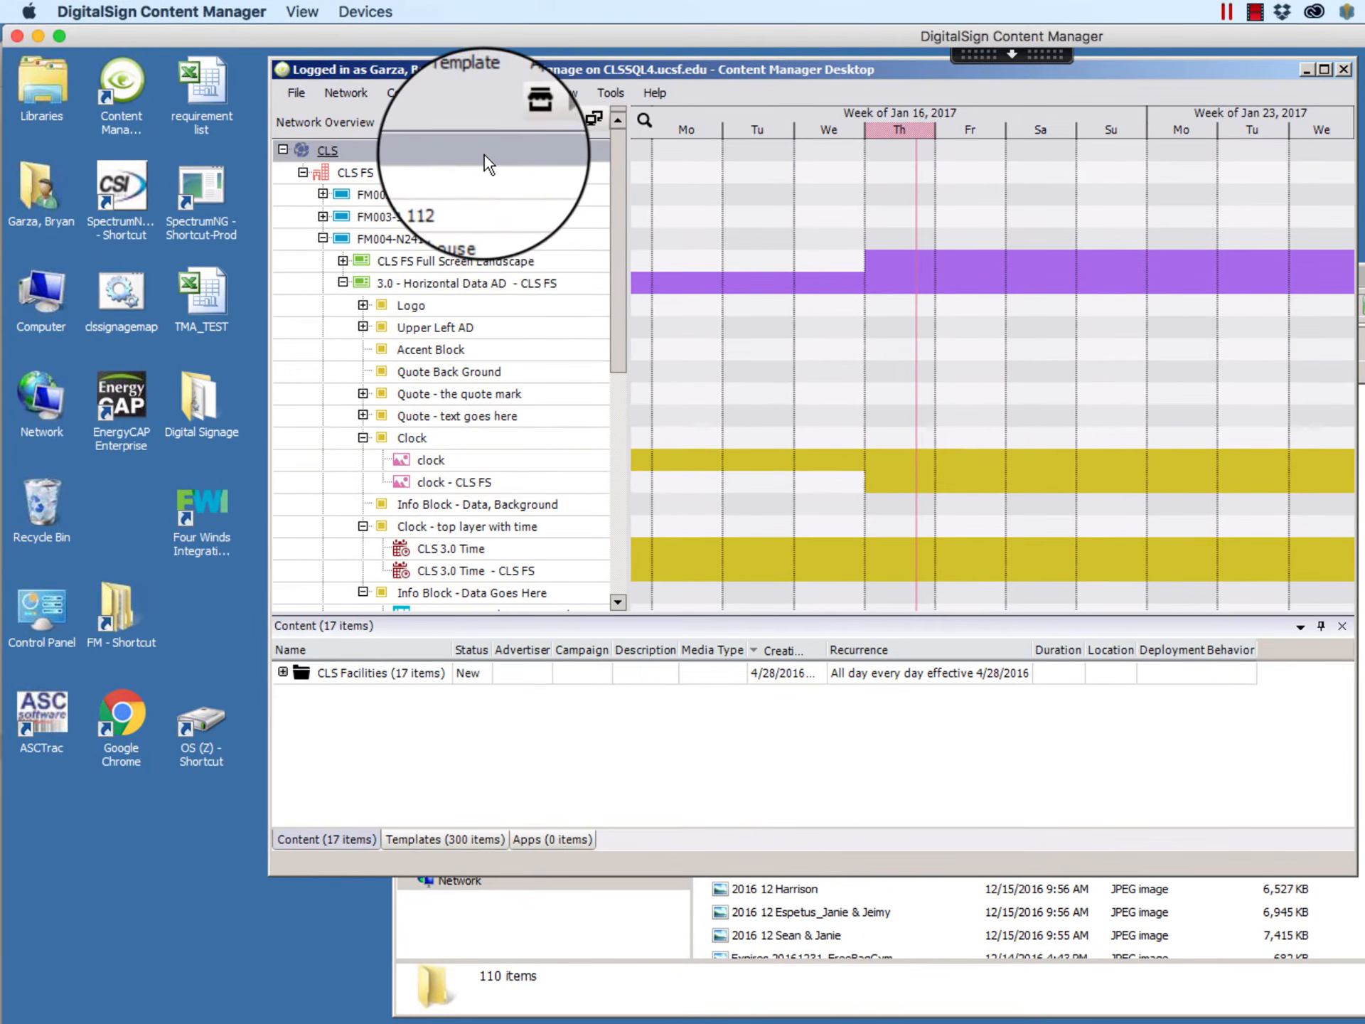
Step: Select the five 2017 01 16_Calendar images in the Nursing 241 folder and move its window aside to uncover the content list
{"action": "left_click", "coordinate": [910, 937]}
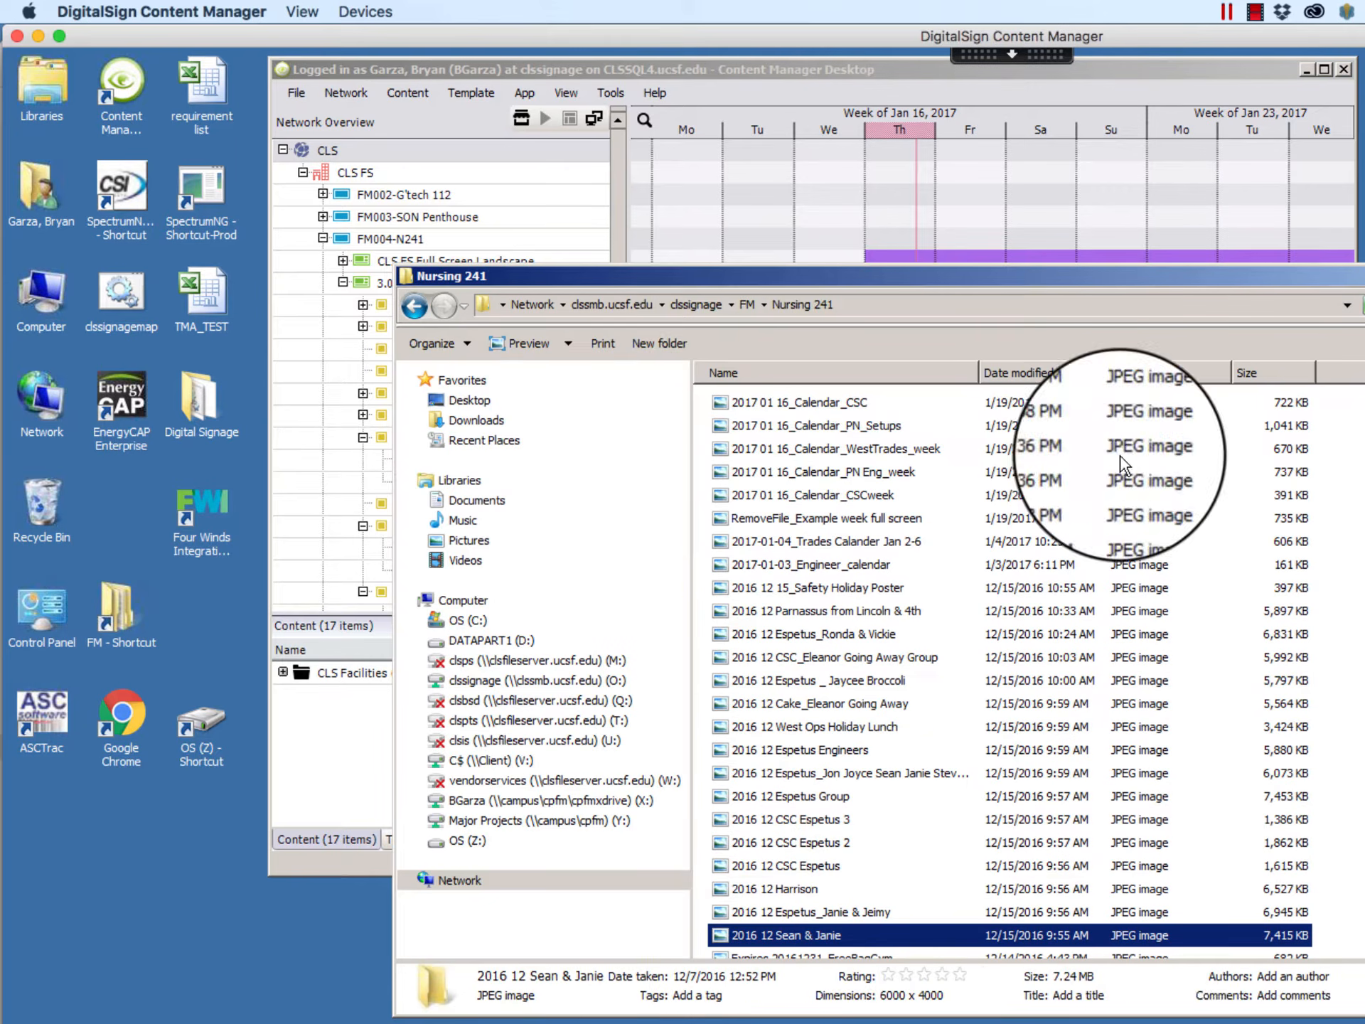
{"action": "left_click", "coordinate": [773, 403]}
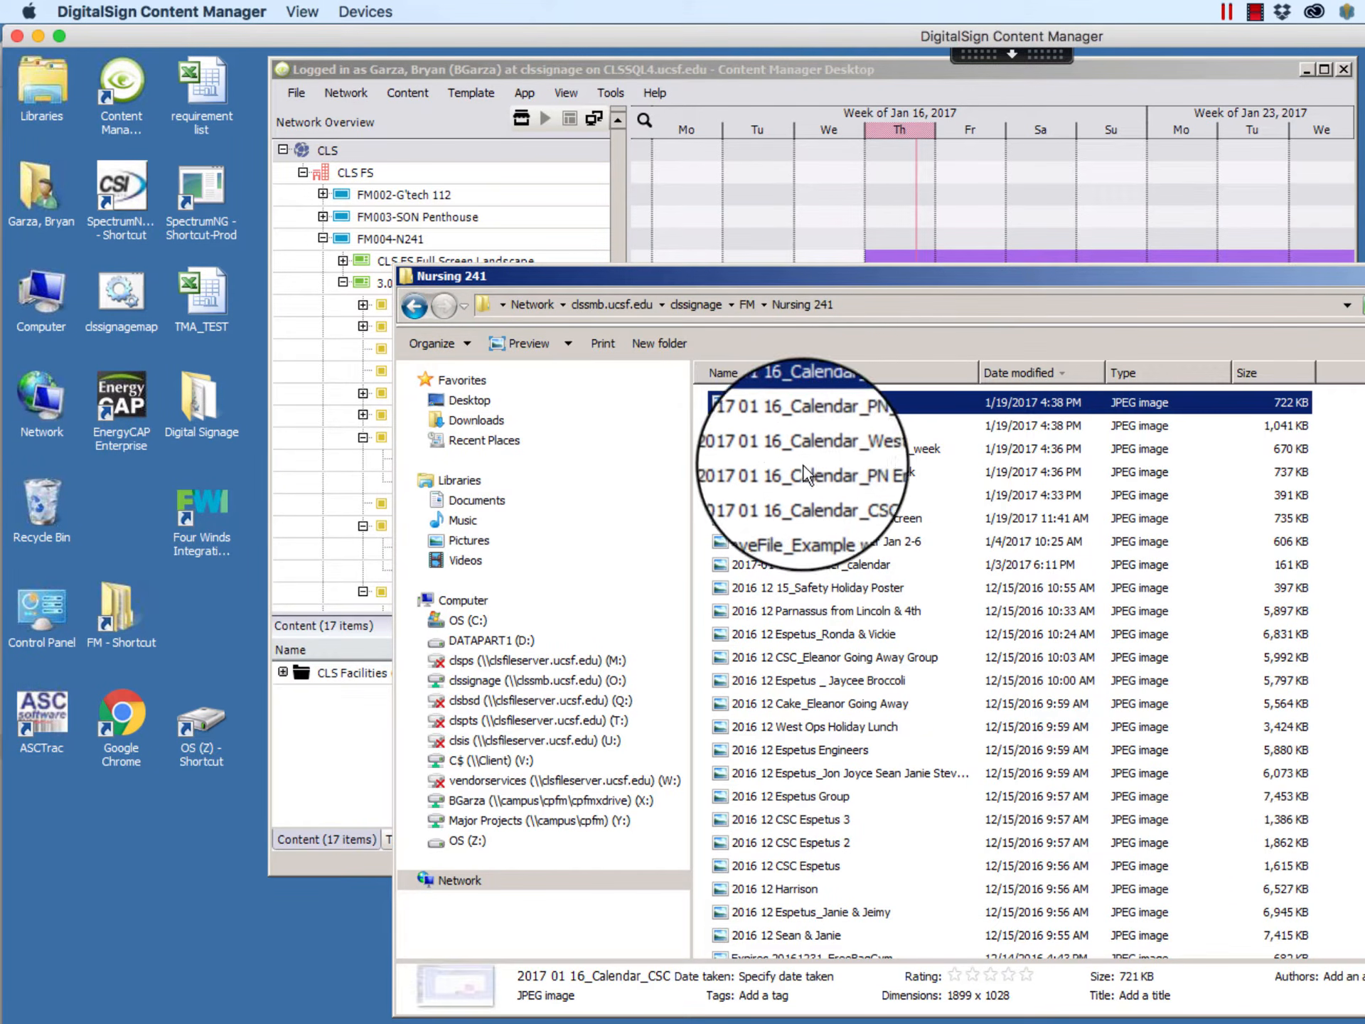
{"action": "left_click", "coordinate": [818, 496], "text": "shift"}
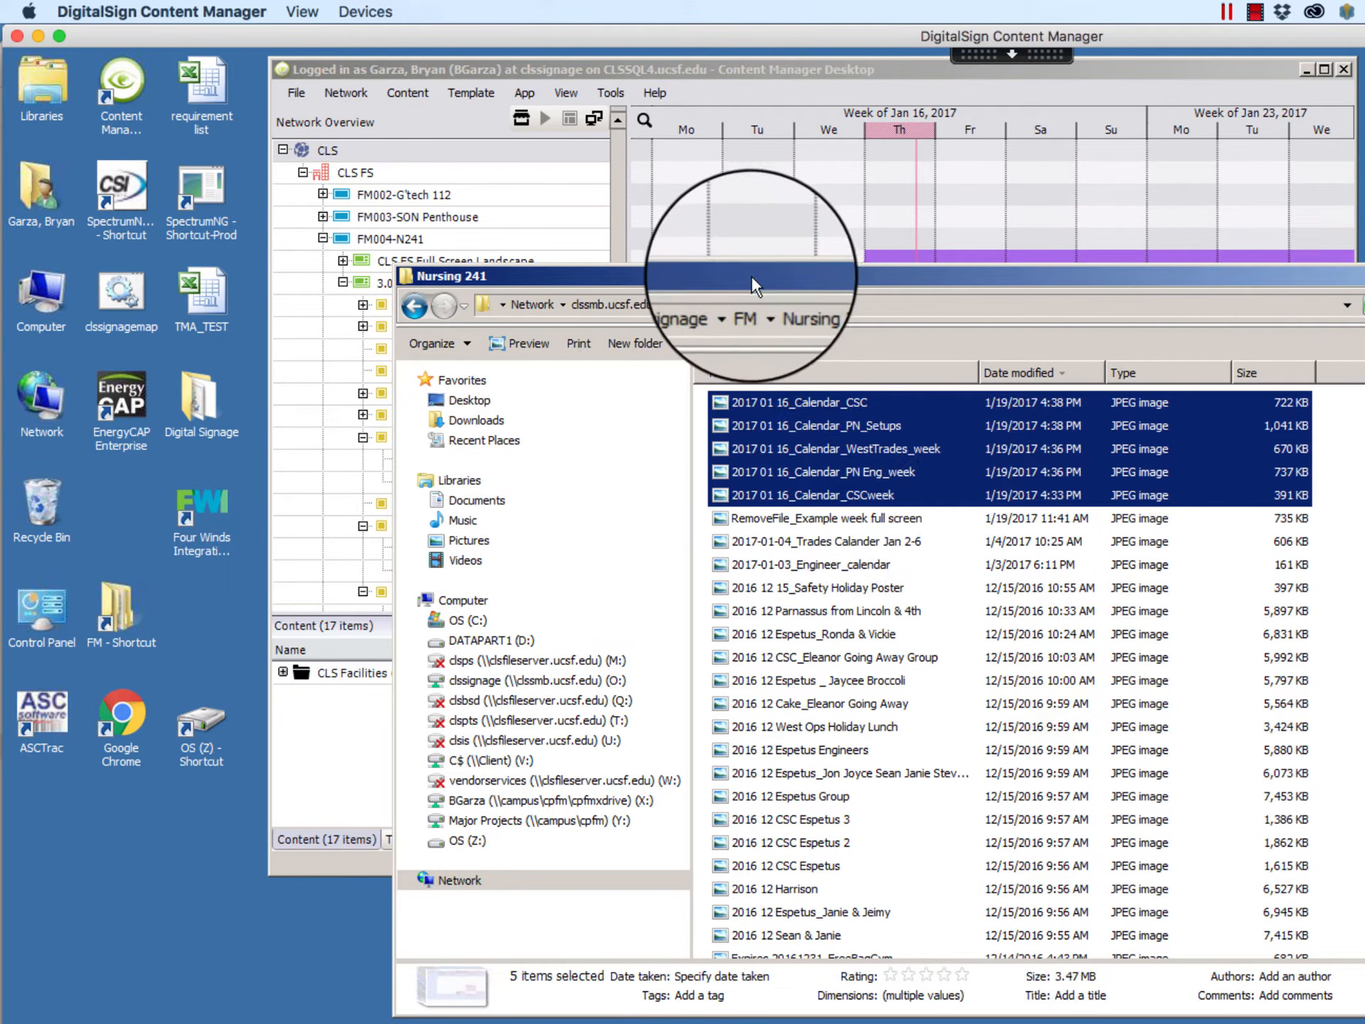
{"action": "left_click_drag", "start_coordinate": [751, 274], "coordinate": [1124, 418]}
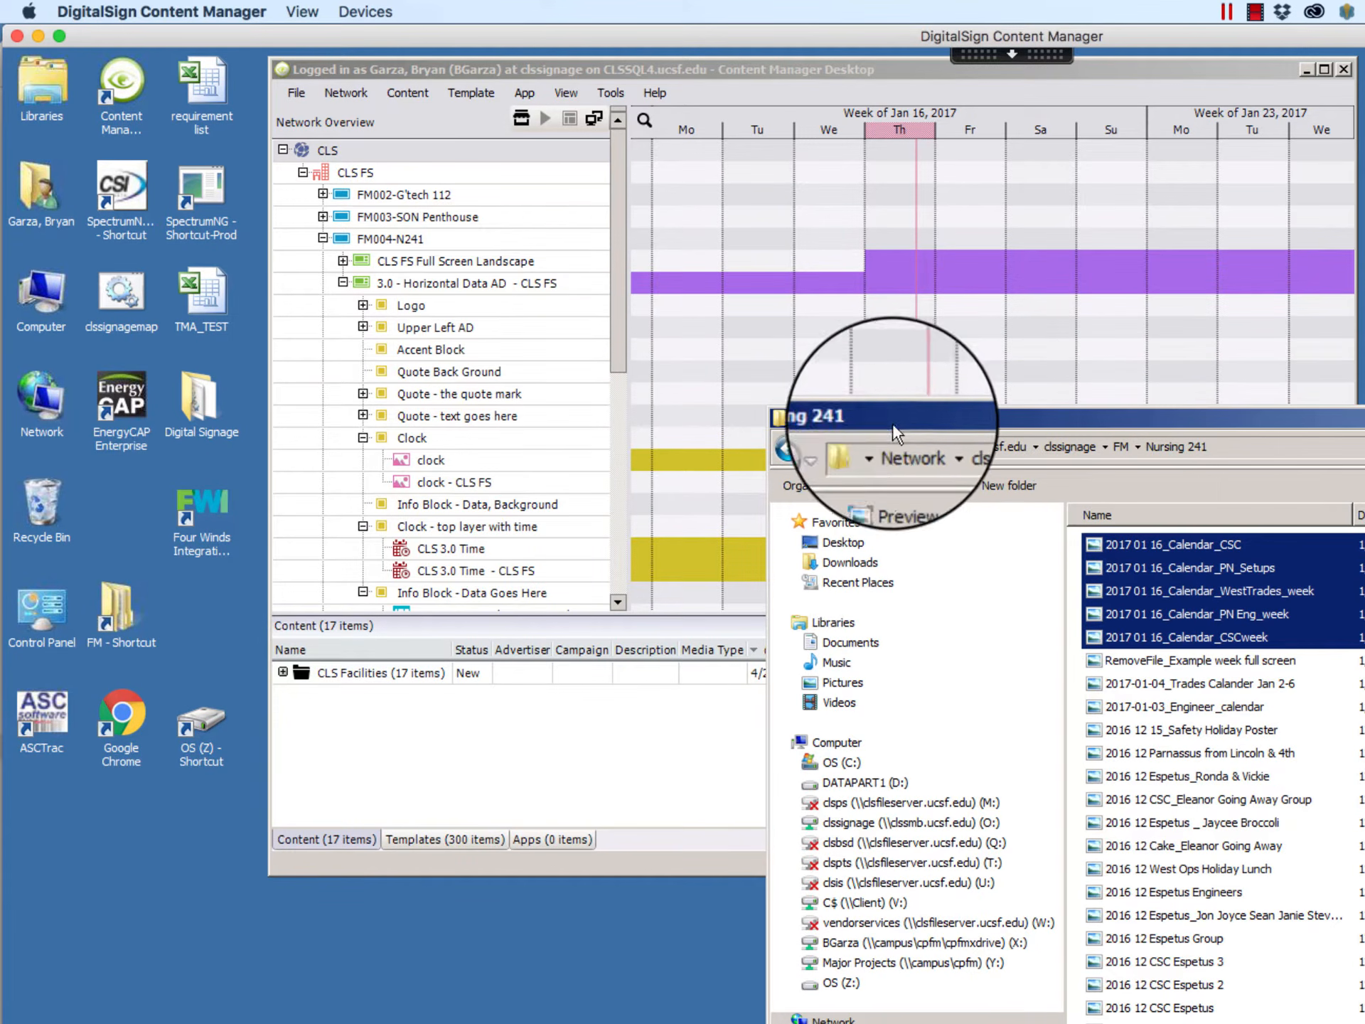
Step: Expand the FS 241 content folder under CLS Facilities and add the five selected calendar images from Nursing 241 to it
{"action": "left_click", "coordinate": [465, 64]}
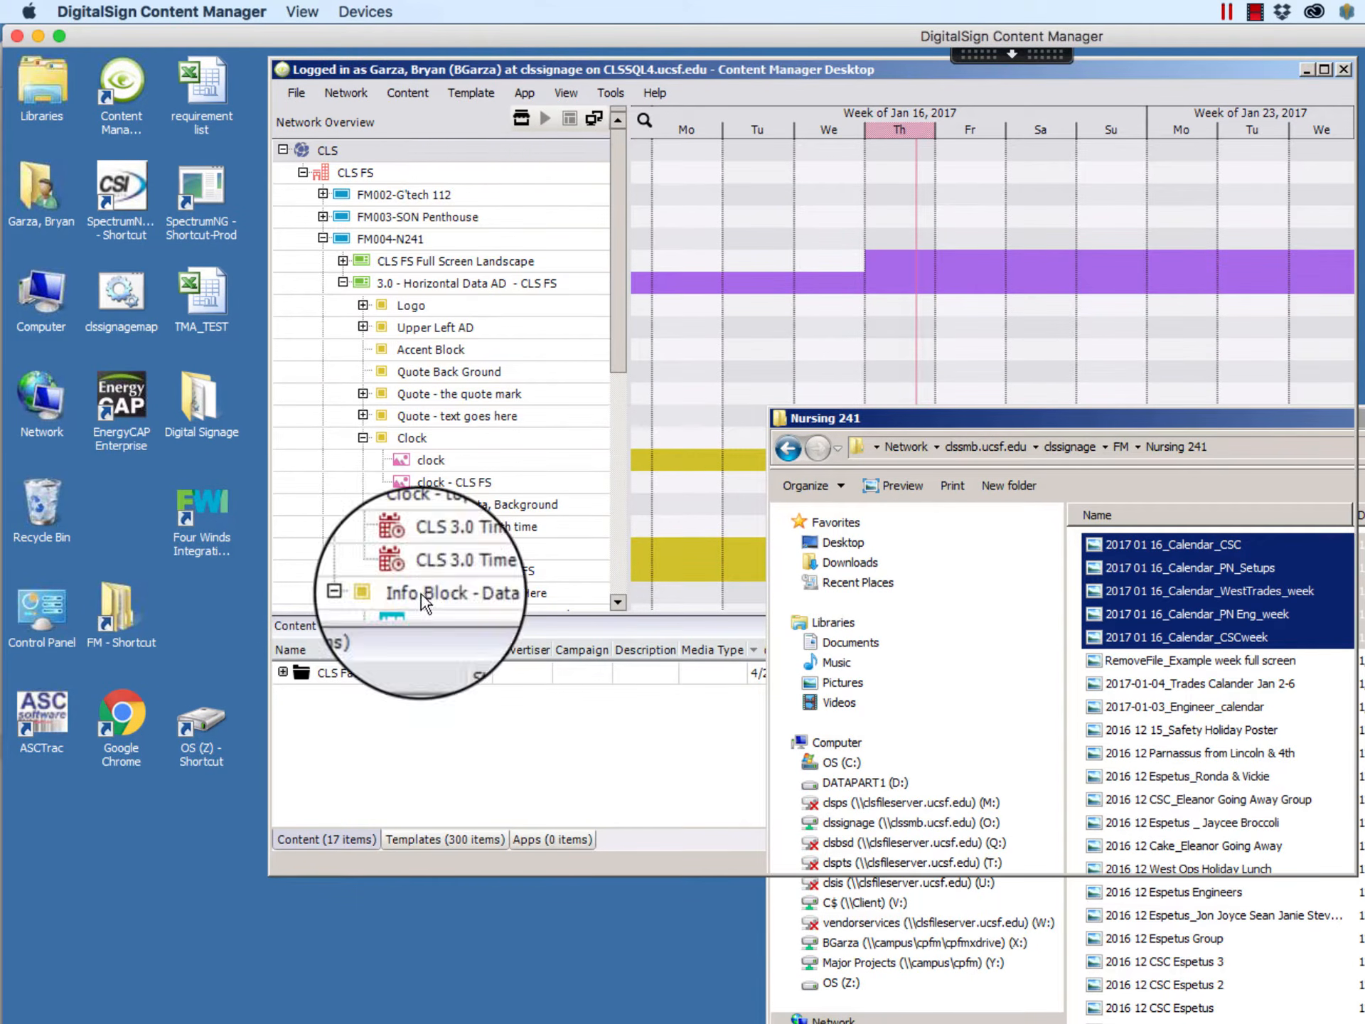
{"action": "left_click", "coordinate": [279, 667]}
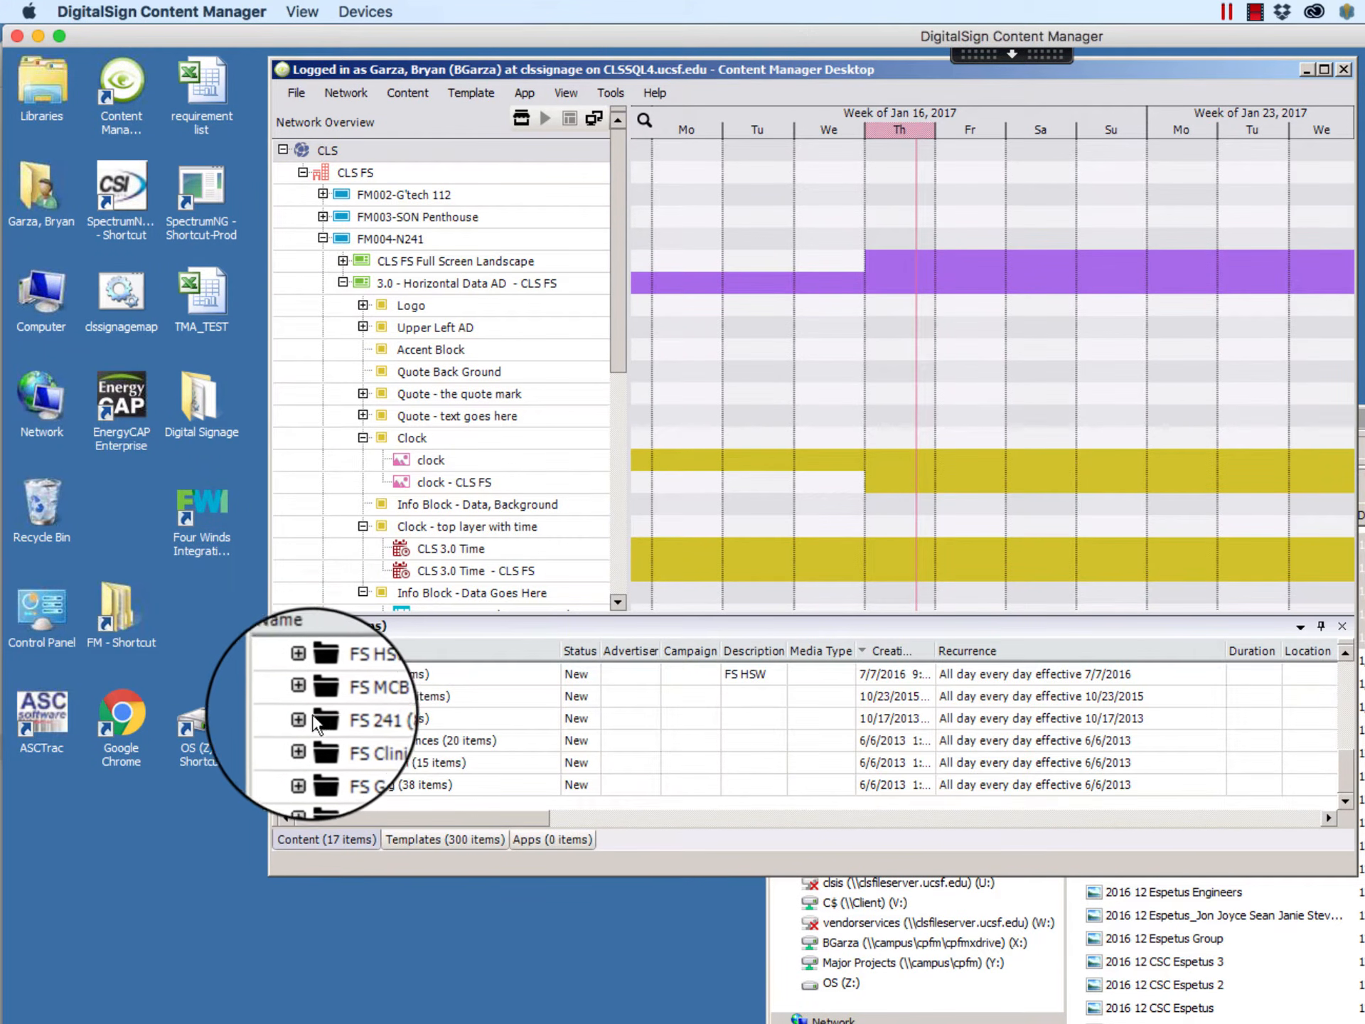
{"action": "double_click", "coordinate": [347, 718]}
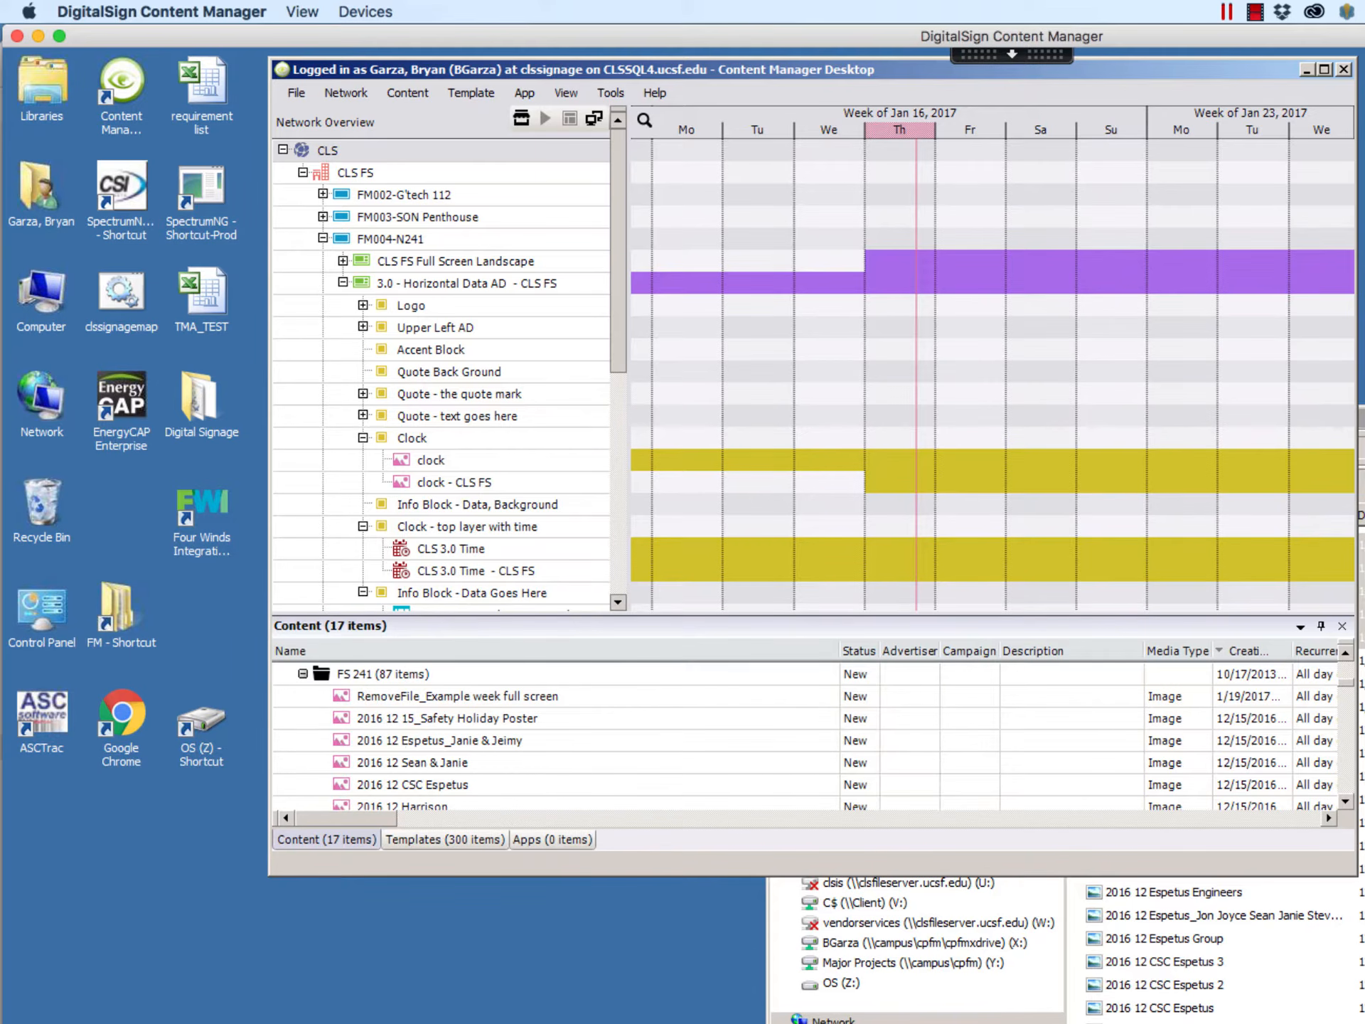
{"action": "left_click", "coordinate": [1362, 418]}
{"action": "left_click_drag", "start_coordinate": [1120, 540], "coordinate": [370, 714]}
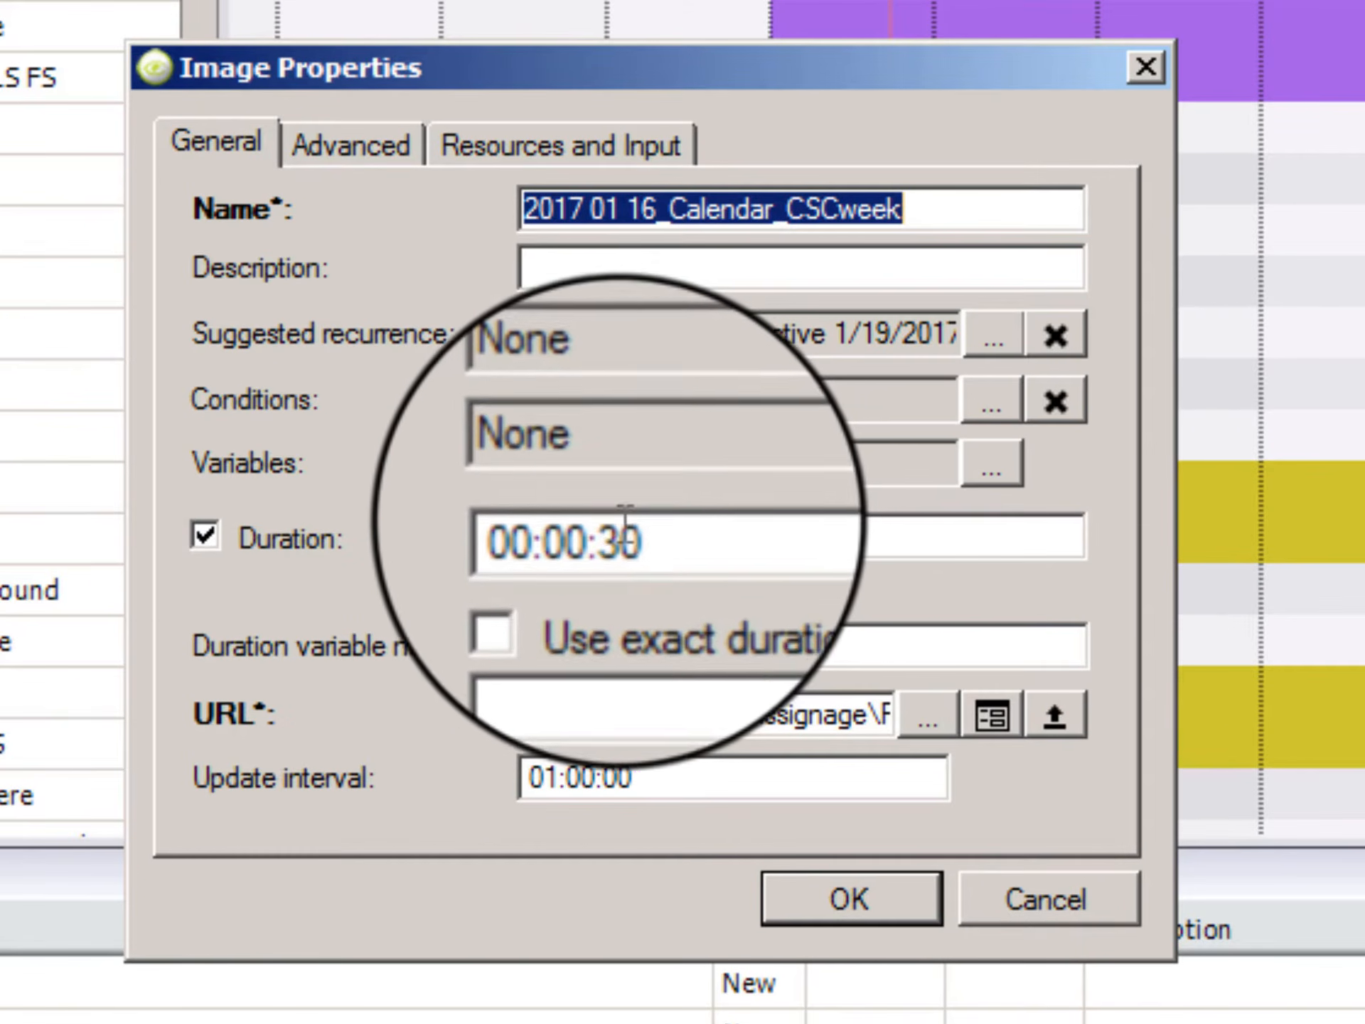
Step: Set the duration to 00:00:20 for each of the five imported calendar images: CSCweek, PN Eng_week, WestTrades_week, PN_Setups and CSC
{"action": "left_click", "coordinate": [592, 538]}
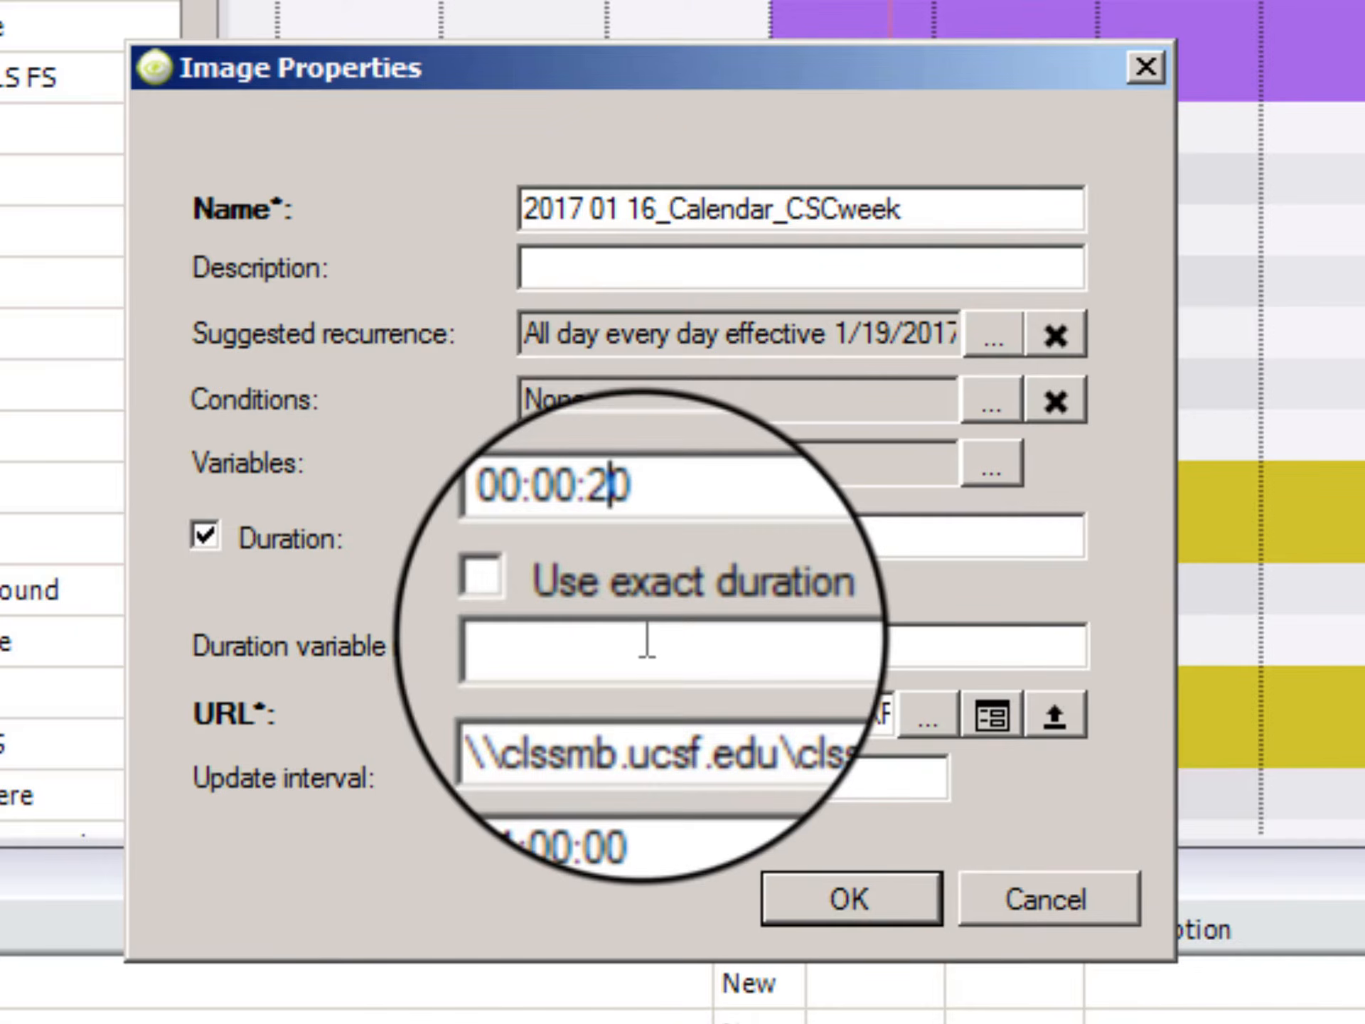
{"action": "left_click", "coordinate": [616, 529]}
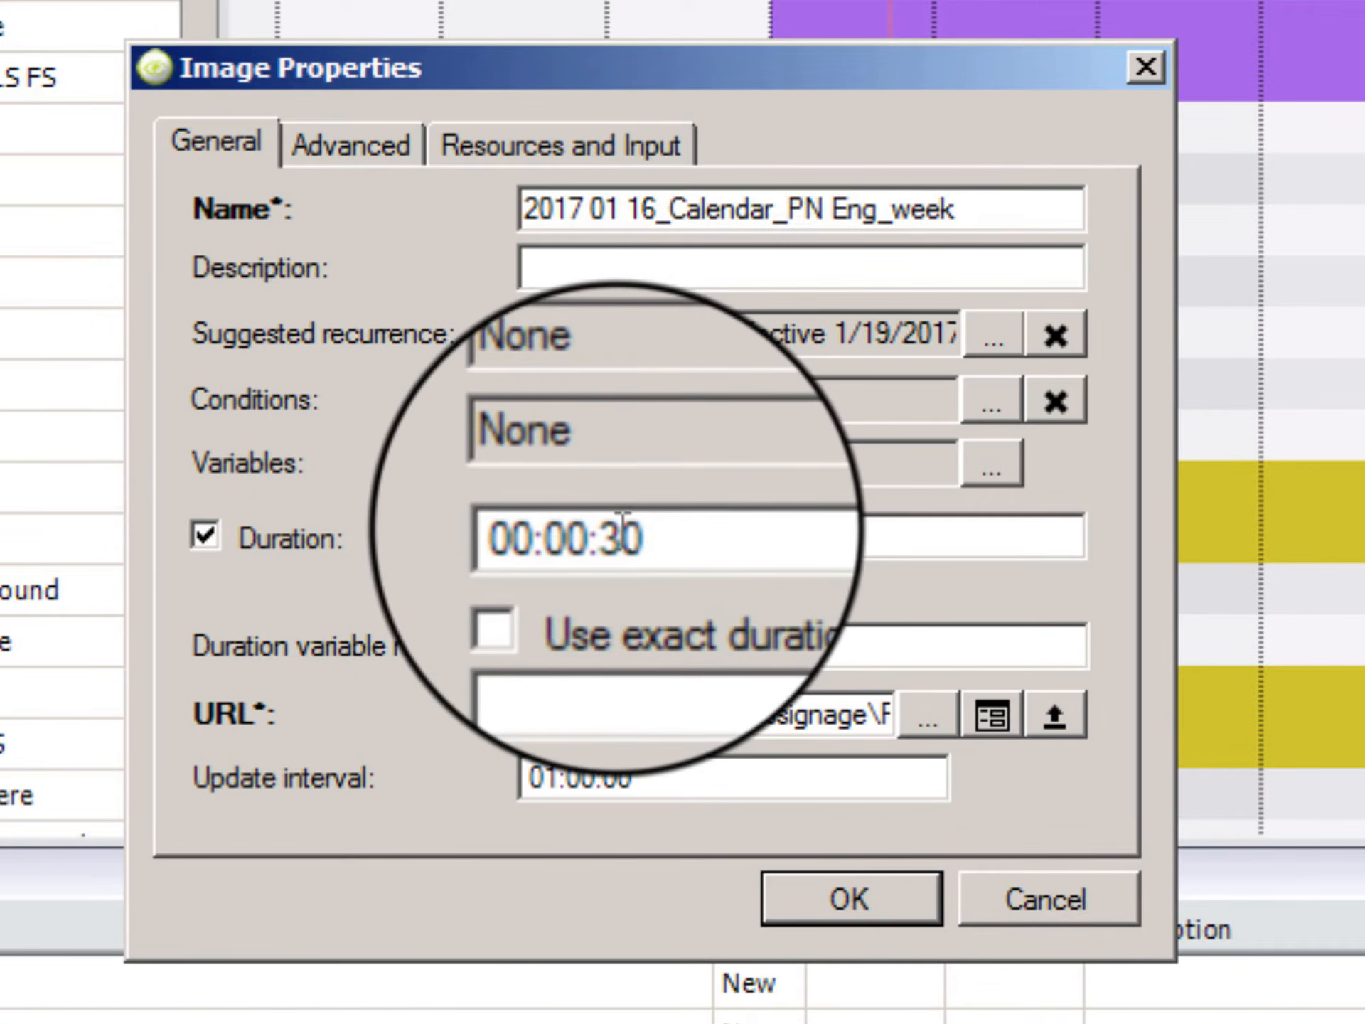
{"action": "key", "text": "BackSpace"}
{"action": "type", "text": "2"}
{"action": "key", "text": "Return"}
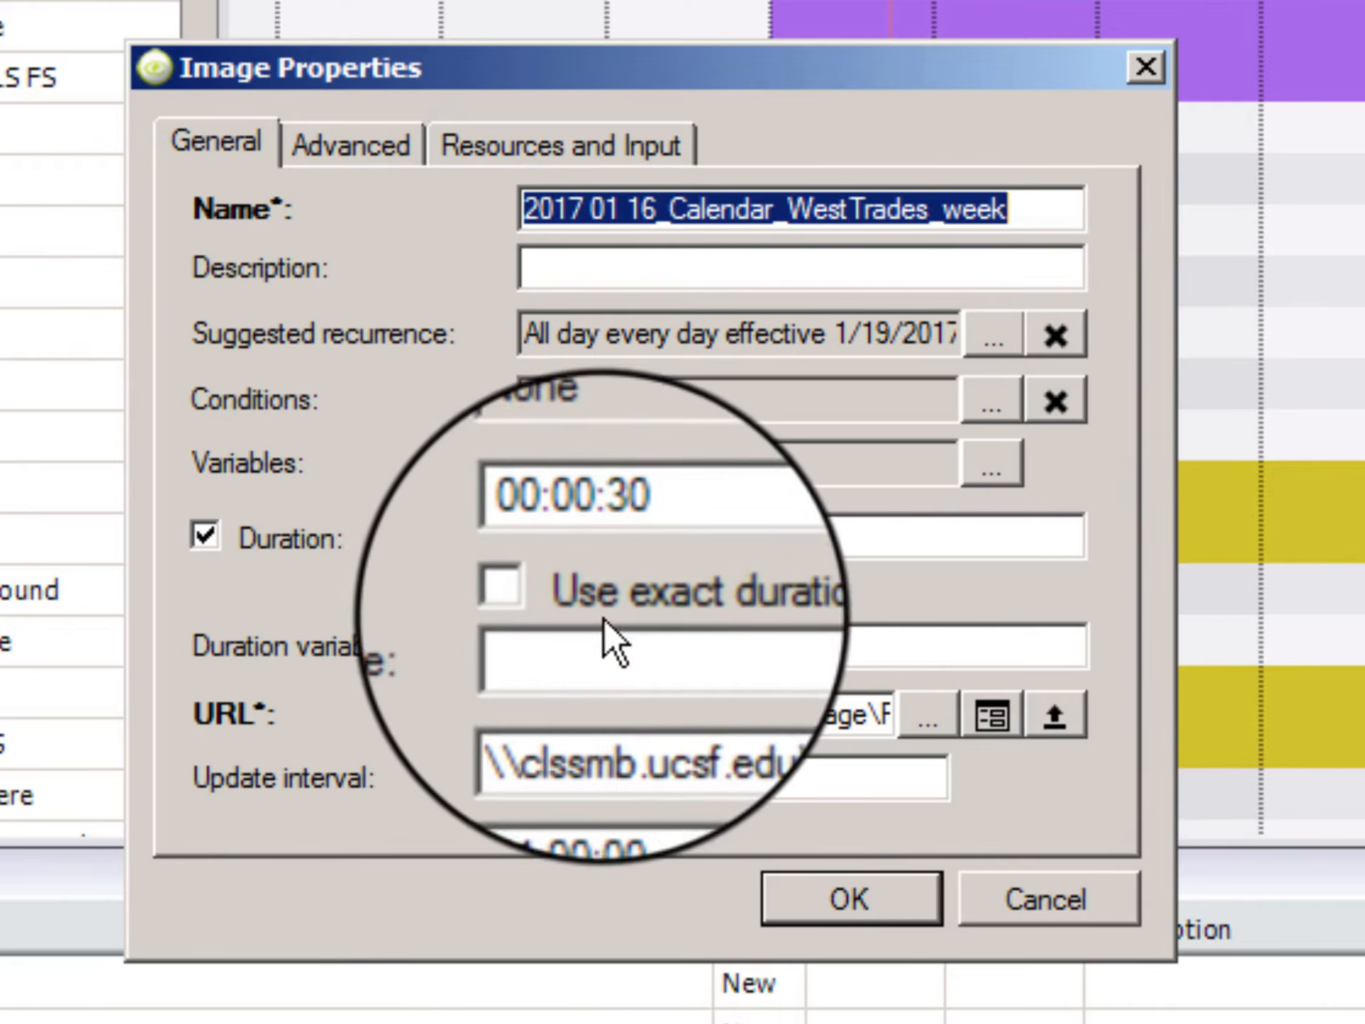
{"action": "left_click", "coordinate": [591, 632]}
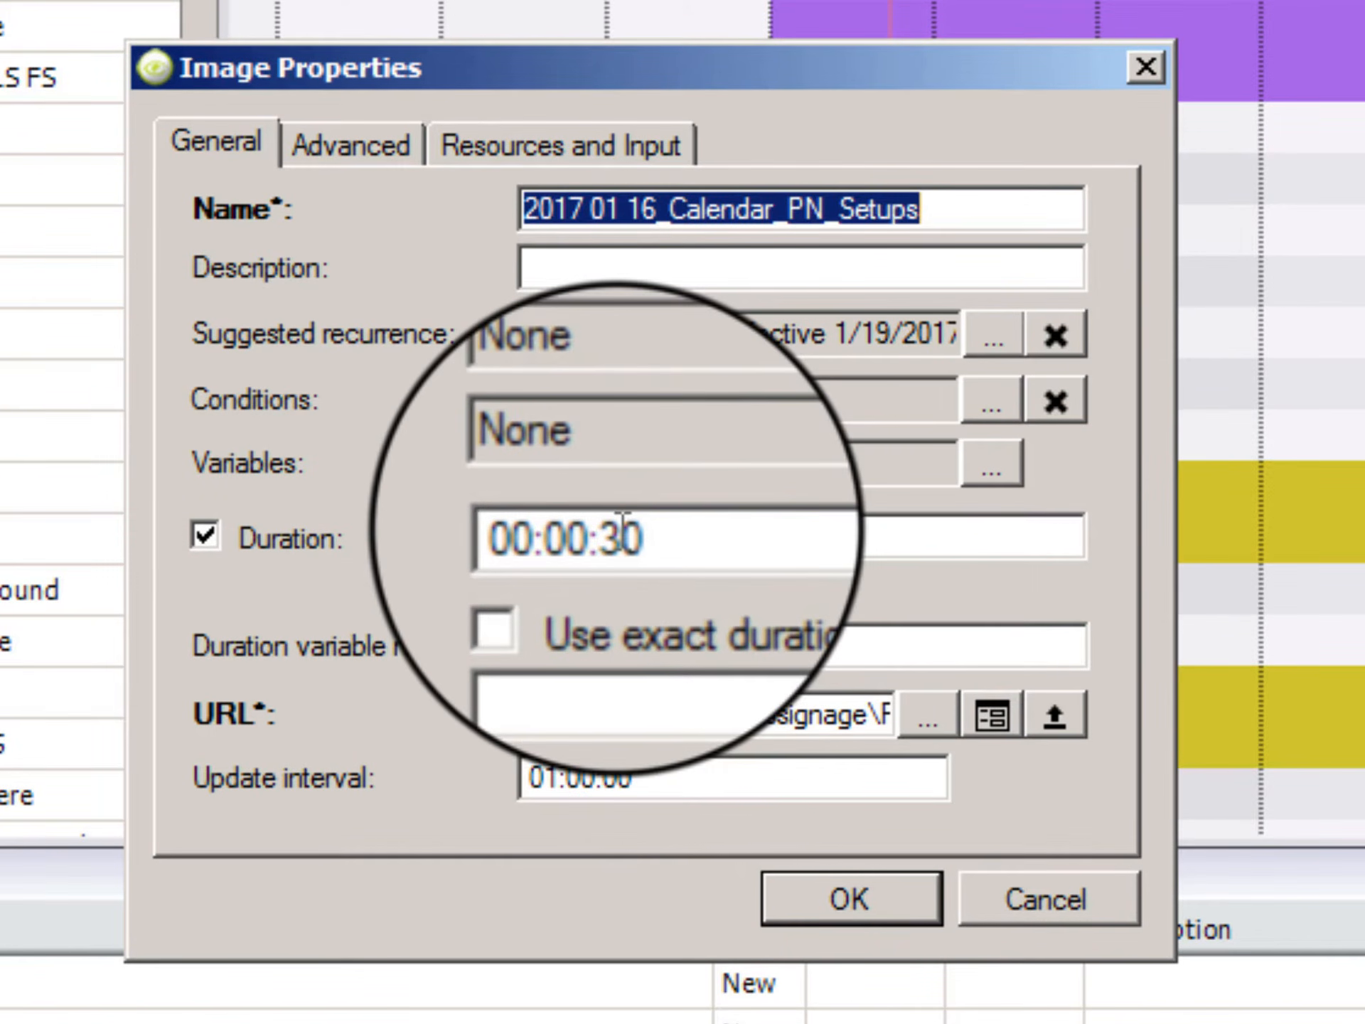
{"action": "left_click", "coordinate": [606, 538]}
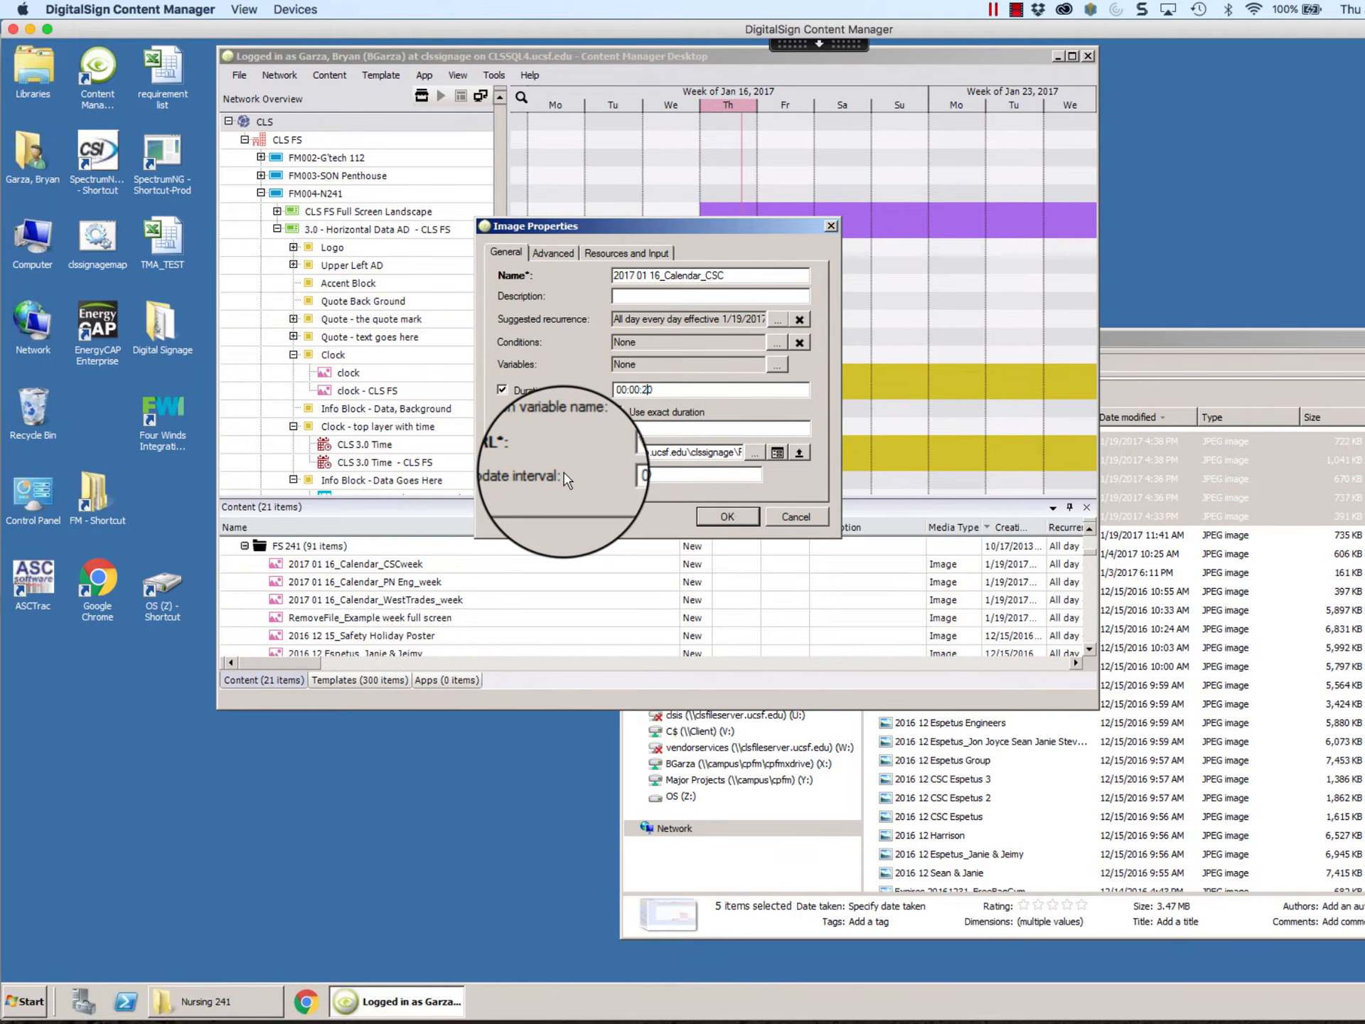
{"action": "key", "text": "Return"}
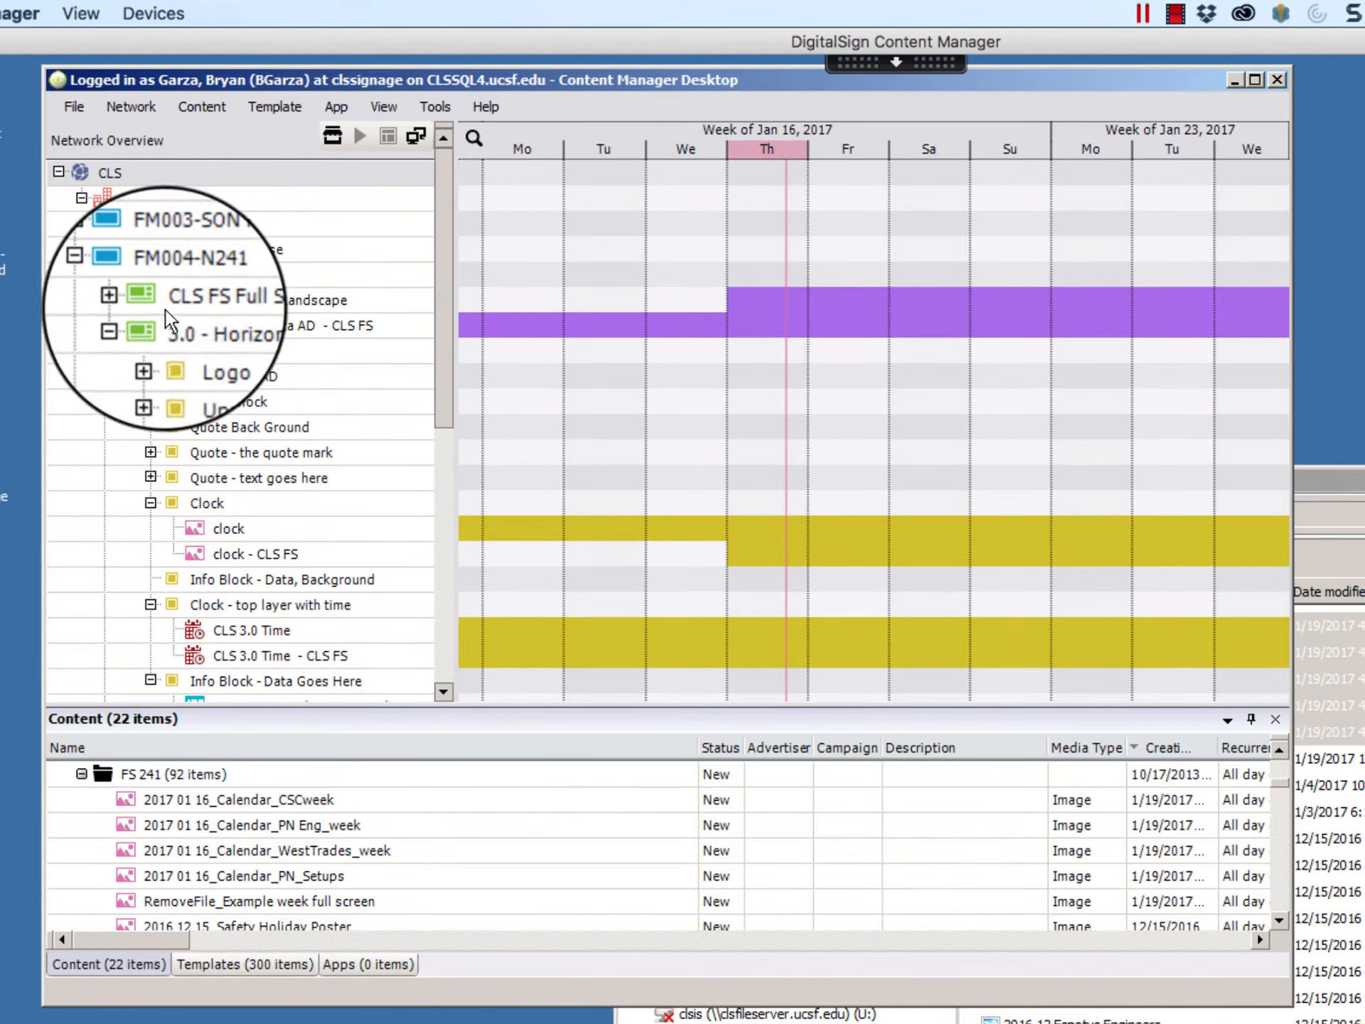
Step: Collapse the FM004-N241 player and expand HSW207 - South down to the Main region of its CLS FS Full Screen Landscape template
{"action": "left_click", "coordinate": [103, 275]}
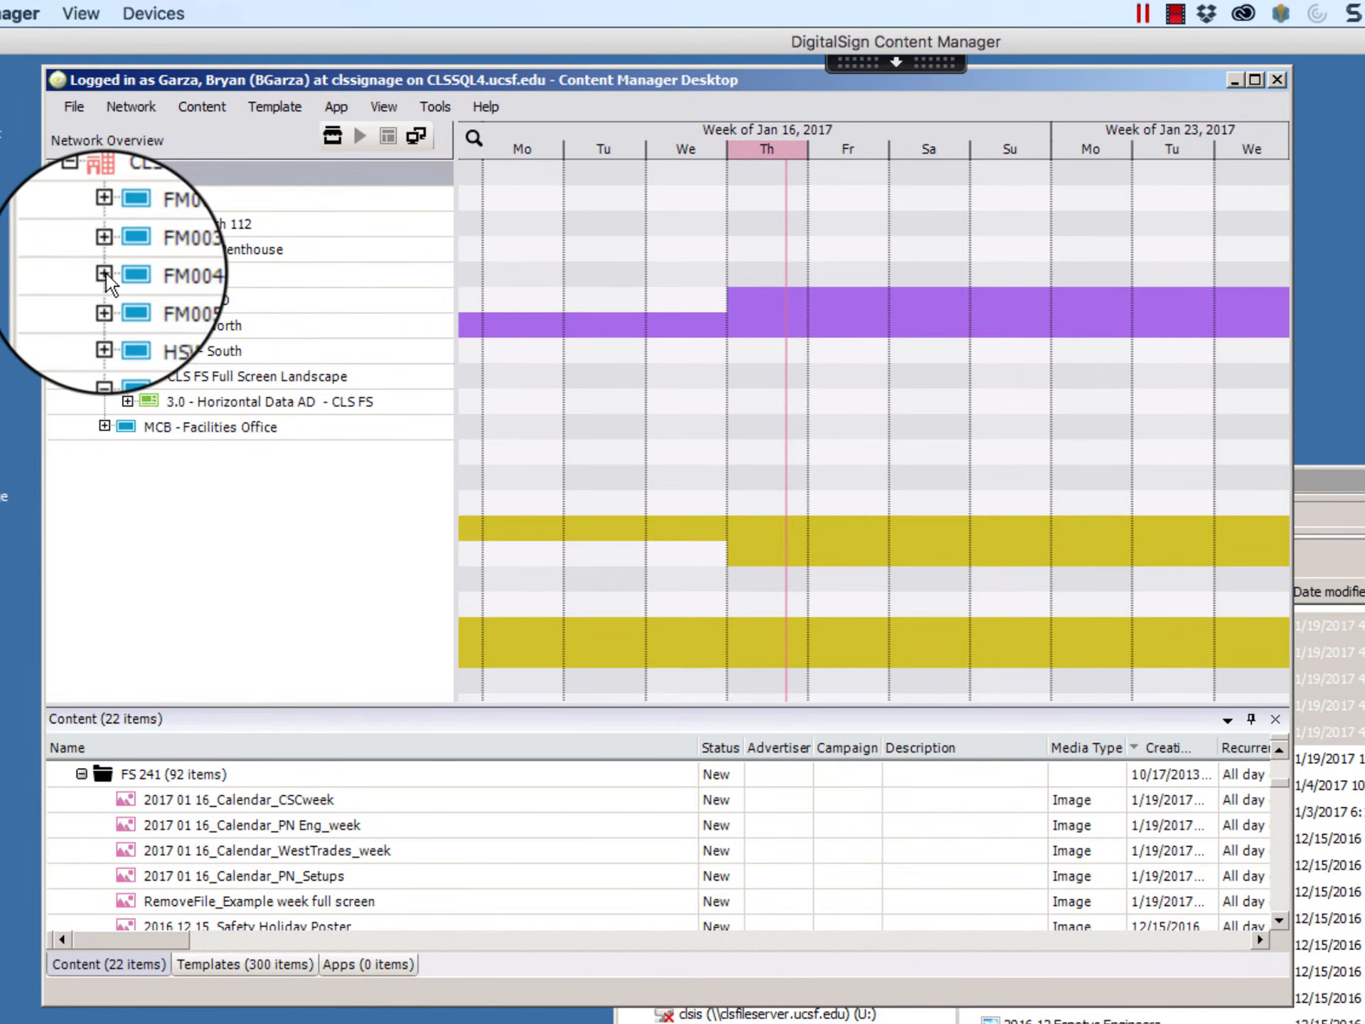
{"action": "left_click", "coordinate": [104, 351]}
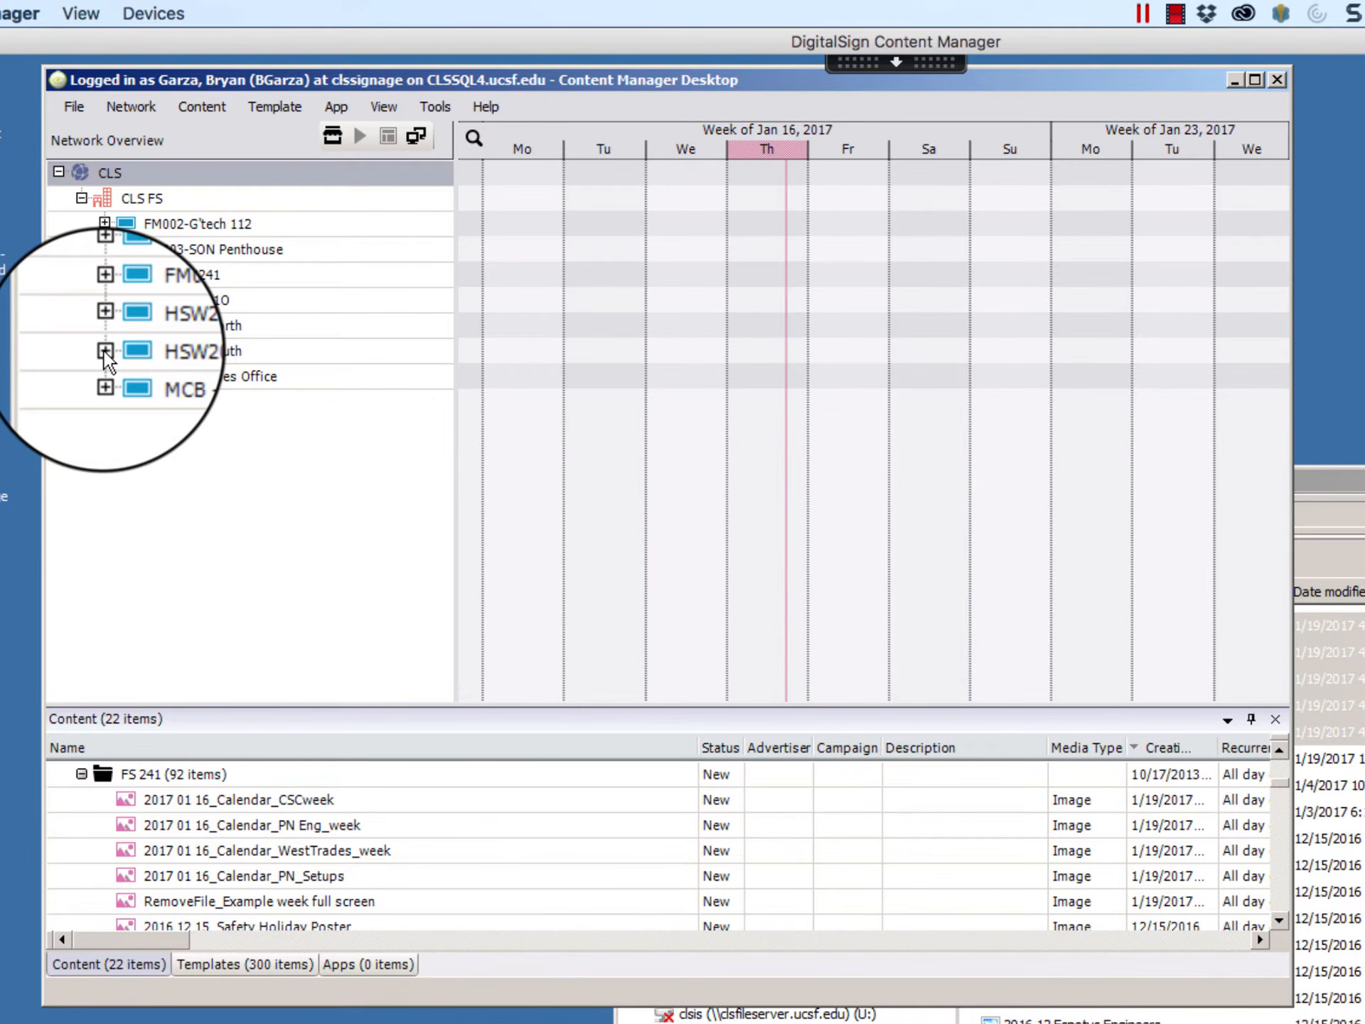
{"action": "left_click", "coordinate": [104, 350]}
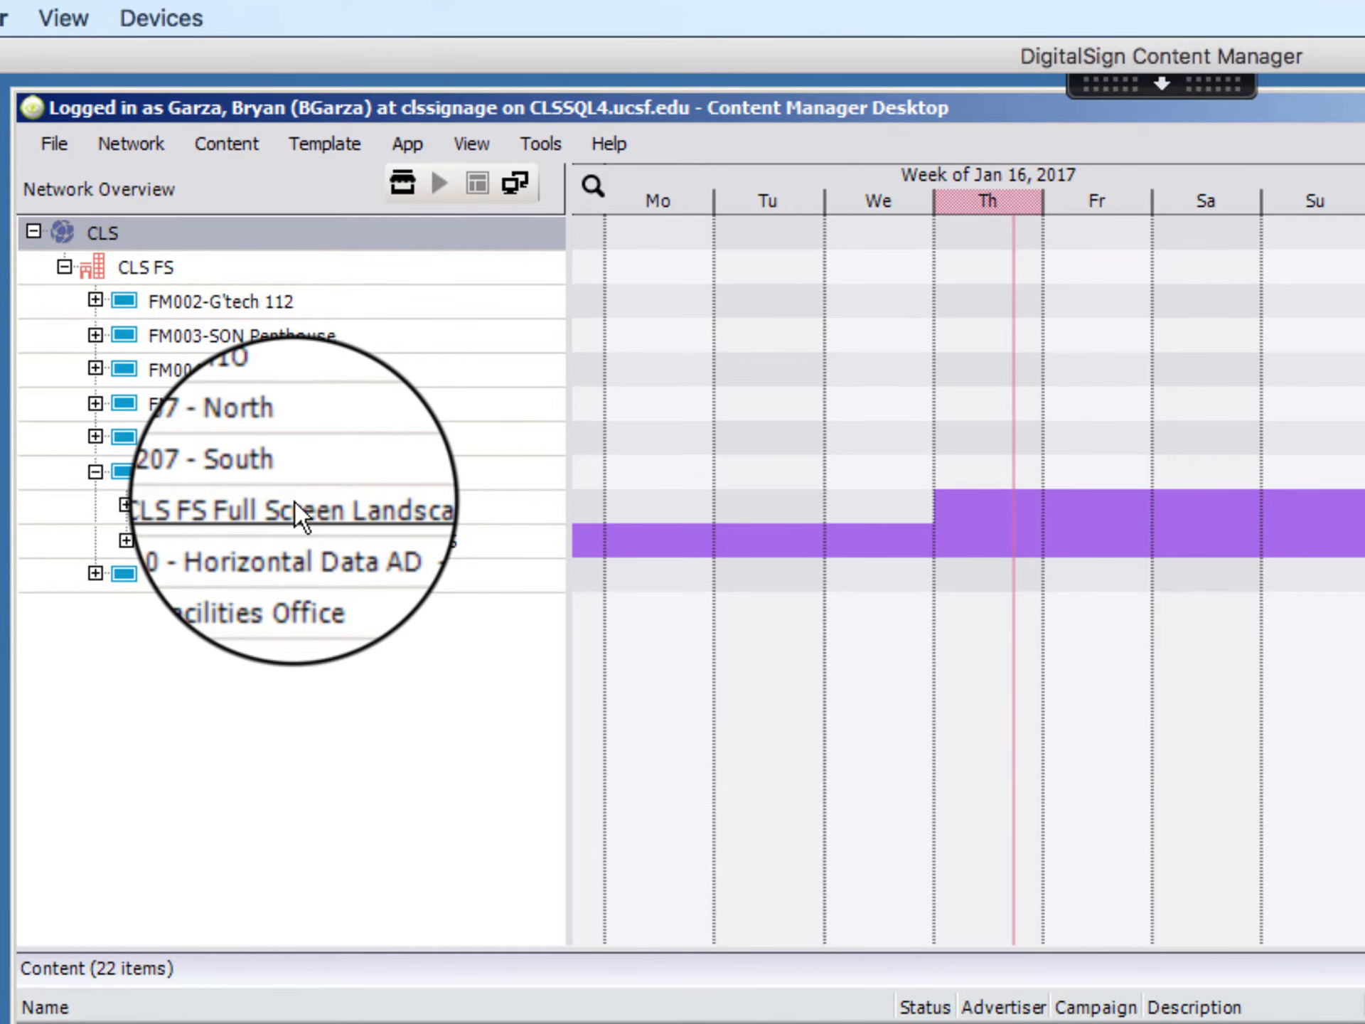
{"action": "left_click", "coordinate": [128, 505]}
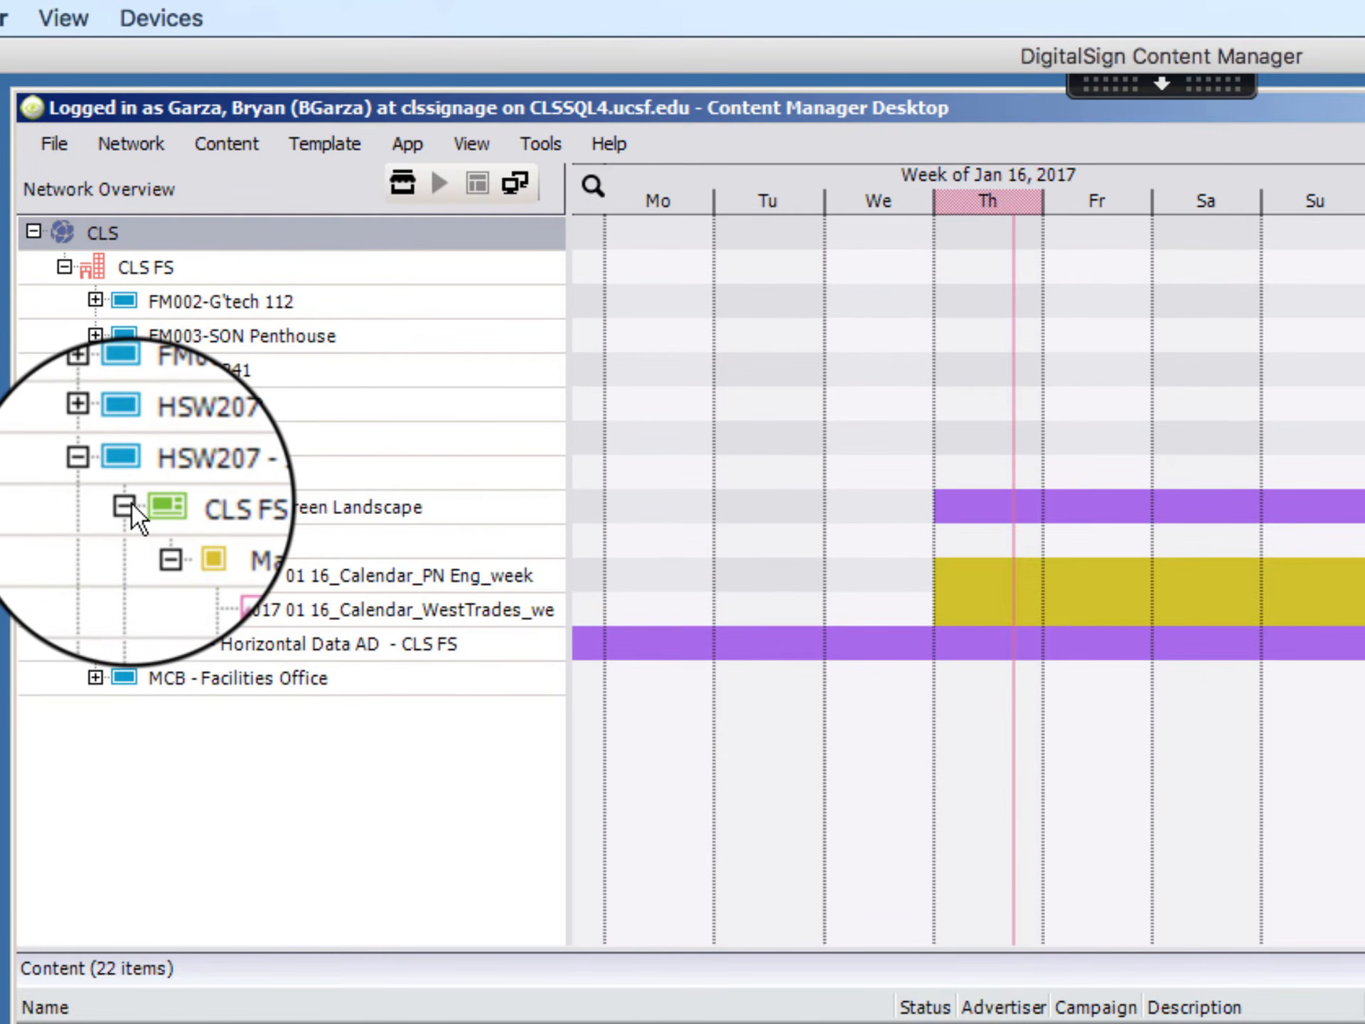
Step: Delete the existing PN Eng_week and WestTrades_week calendar images from the Main region of HSW207 - South
{"action": "left_click", "coordinate": [265, 569]}
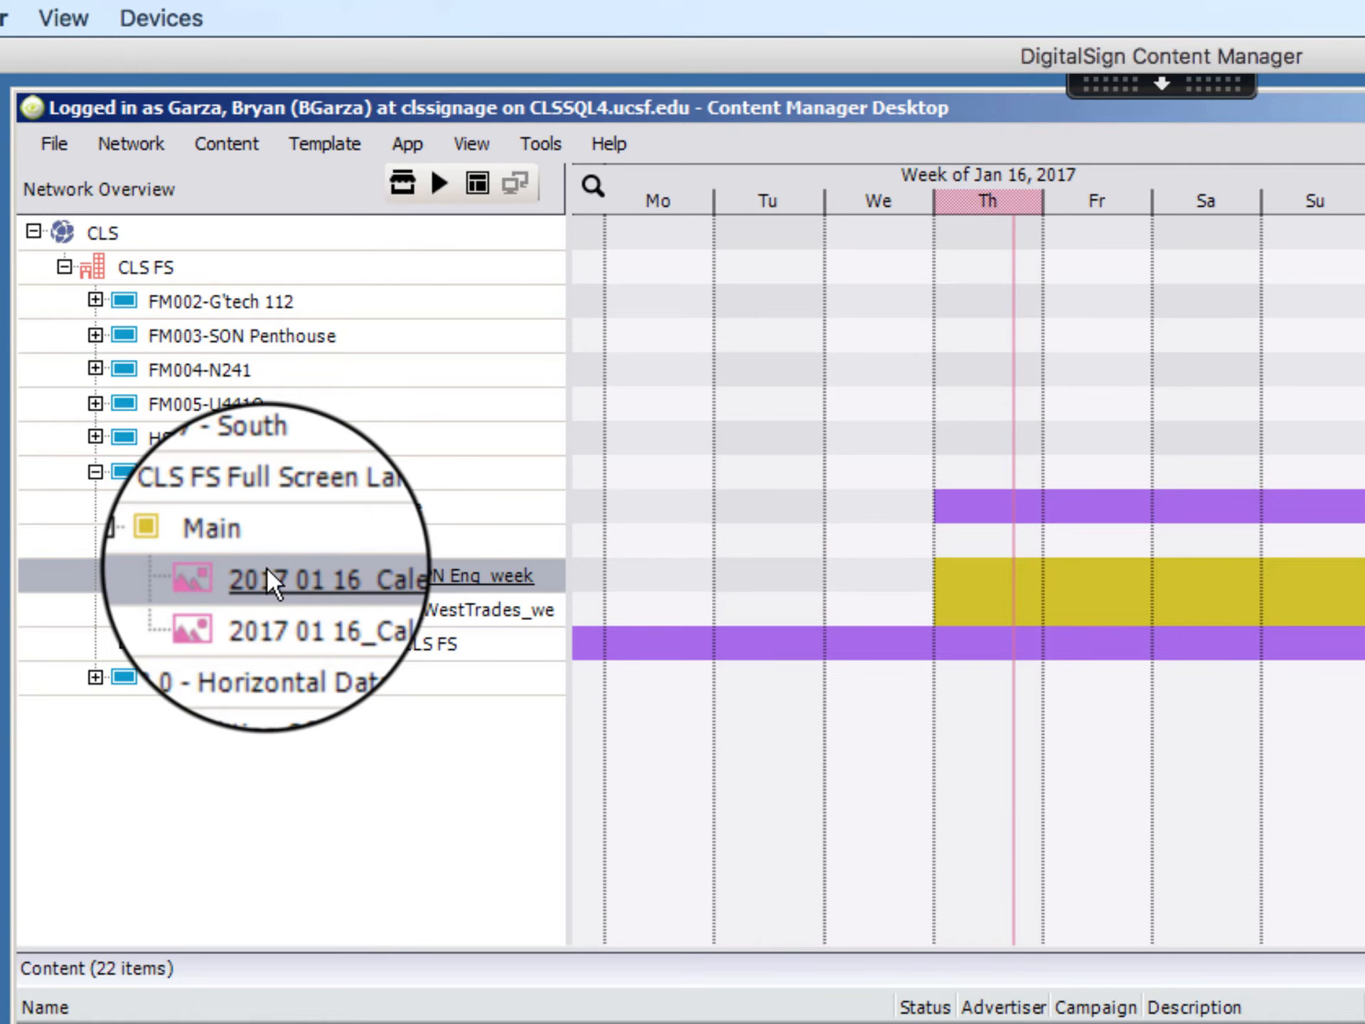
{"action": "left_click", "coordinate": [276, 613]}
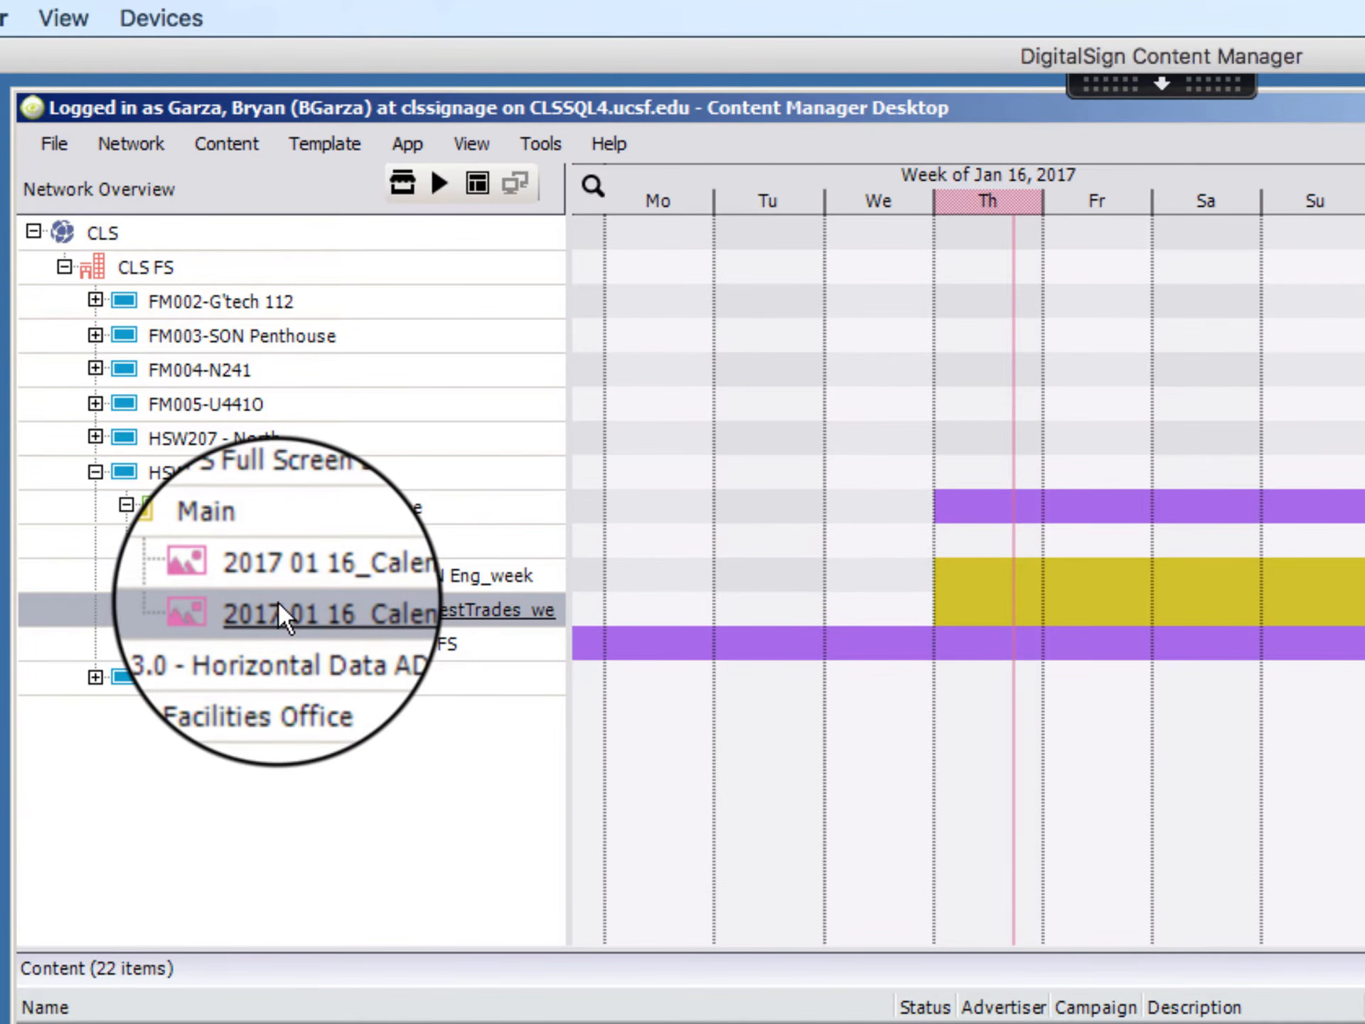
{"action": "key", "text": "Delete"}
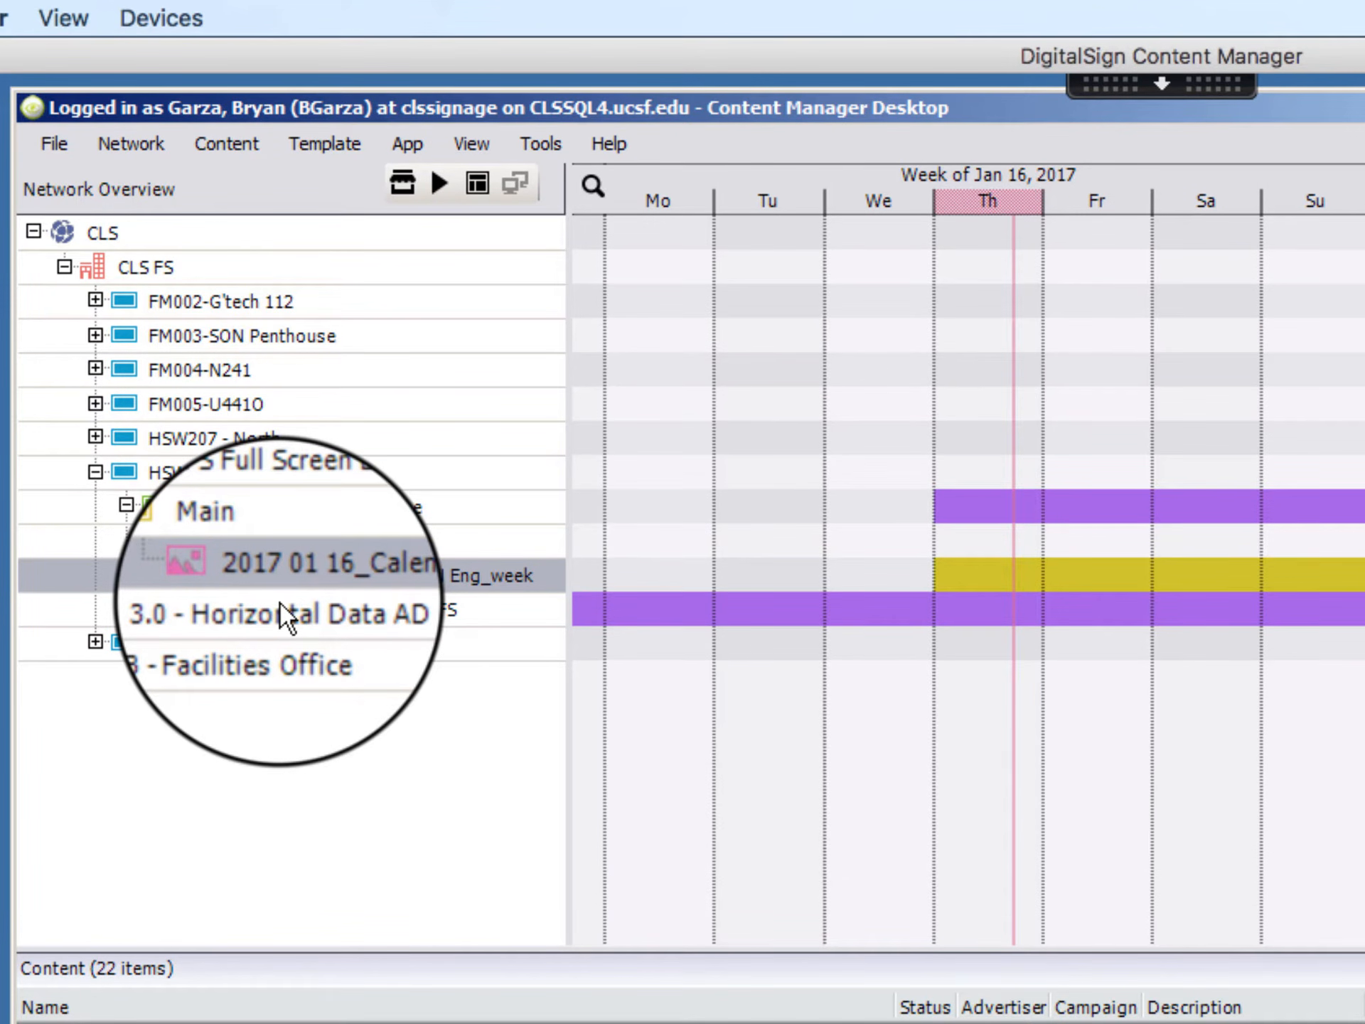
{"action": "key", "text": "Delete"}
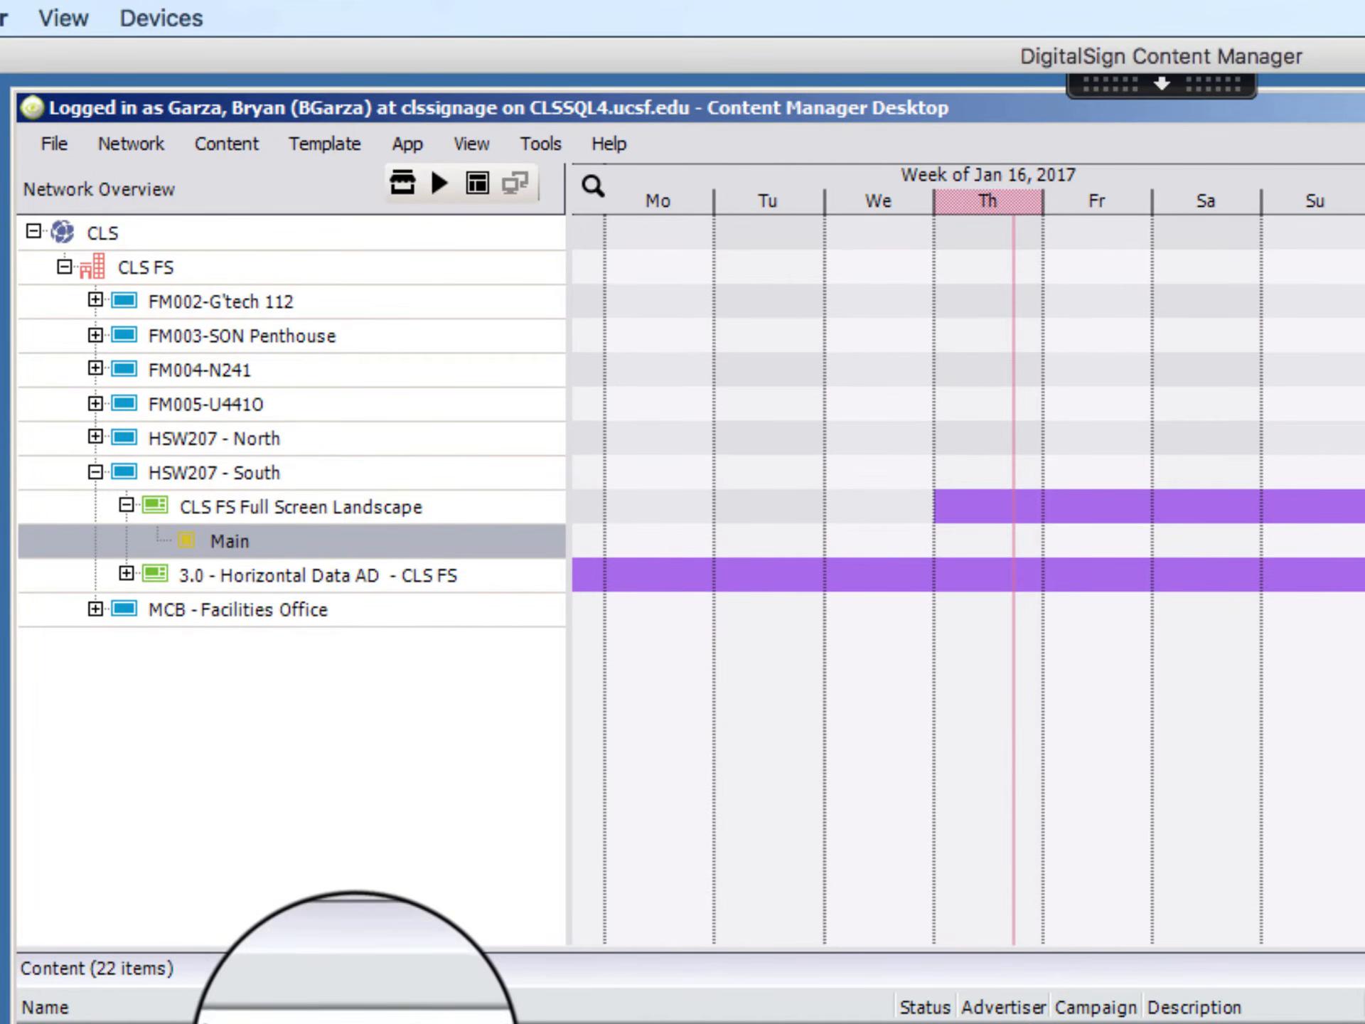
Step: Add the WestTrades_week and PN Eng_week calendar images from FS 241 to the Main region of HSW207 - South's full-screen template
{"action": "left_click", "coordinate": [326, 946]}
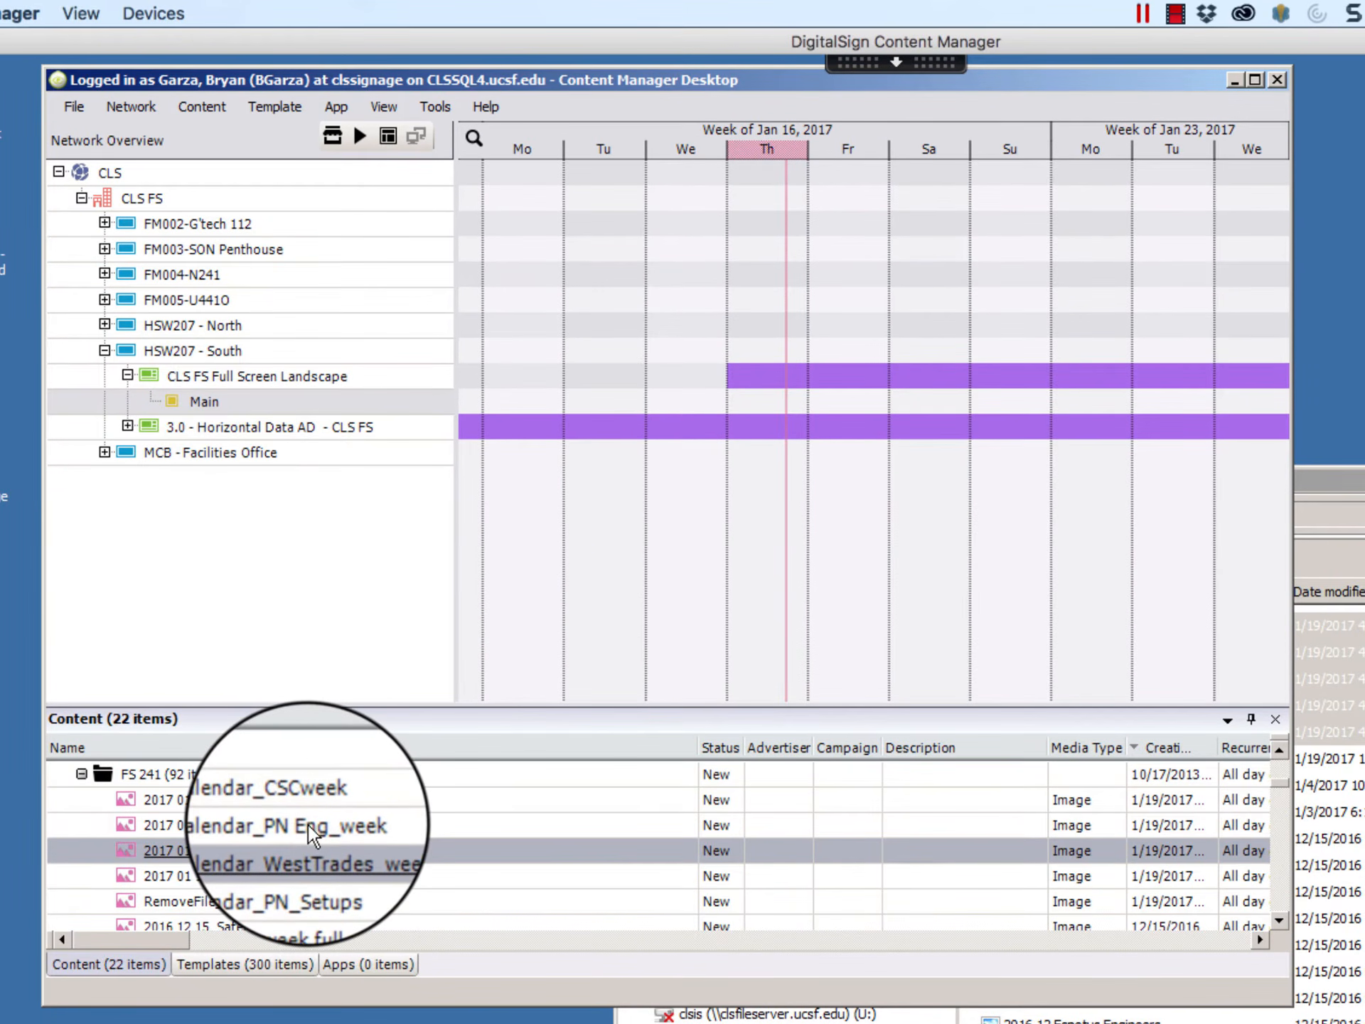
{"action": "left_click", "coordinate": [310, 826], "text": "ctrl"}
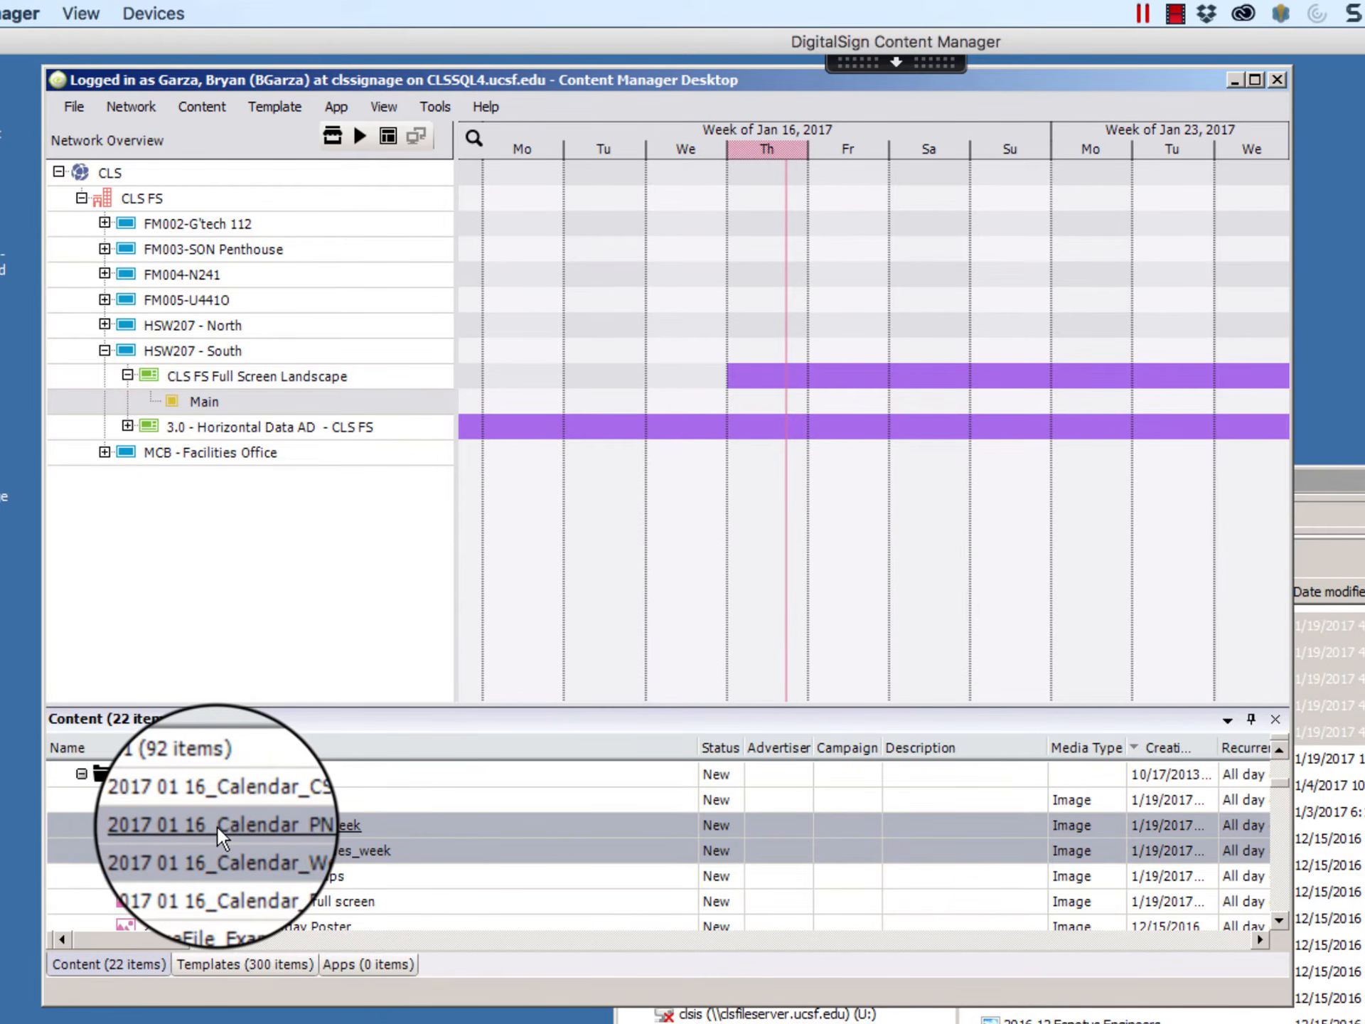
{"action": "left_click_drag", "start_coordinate": [218, 827], "coordinate": [206, 407]}
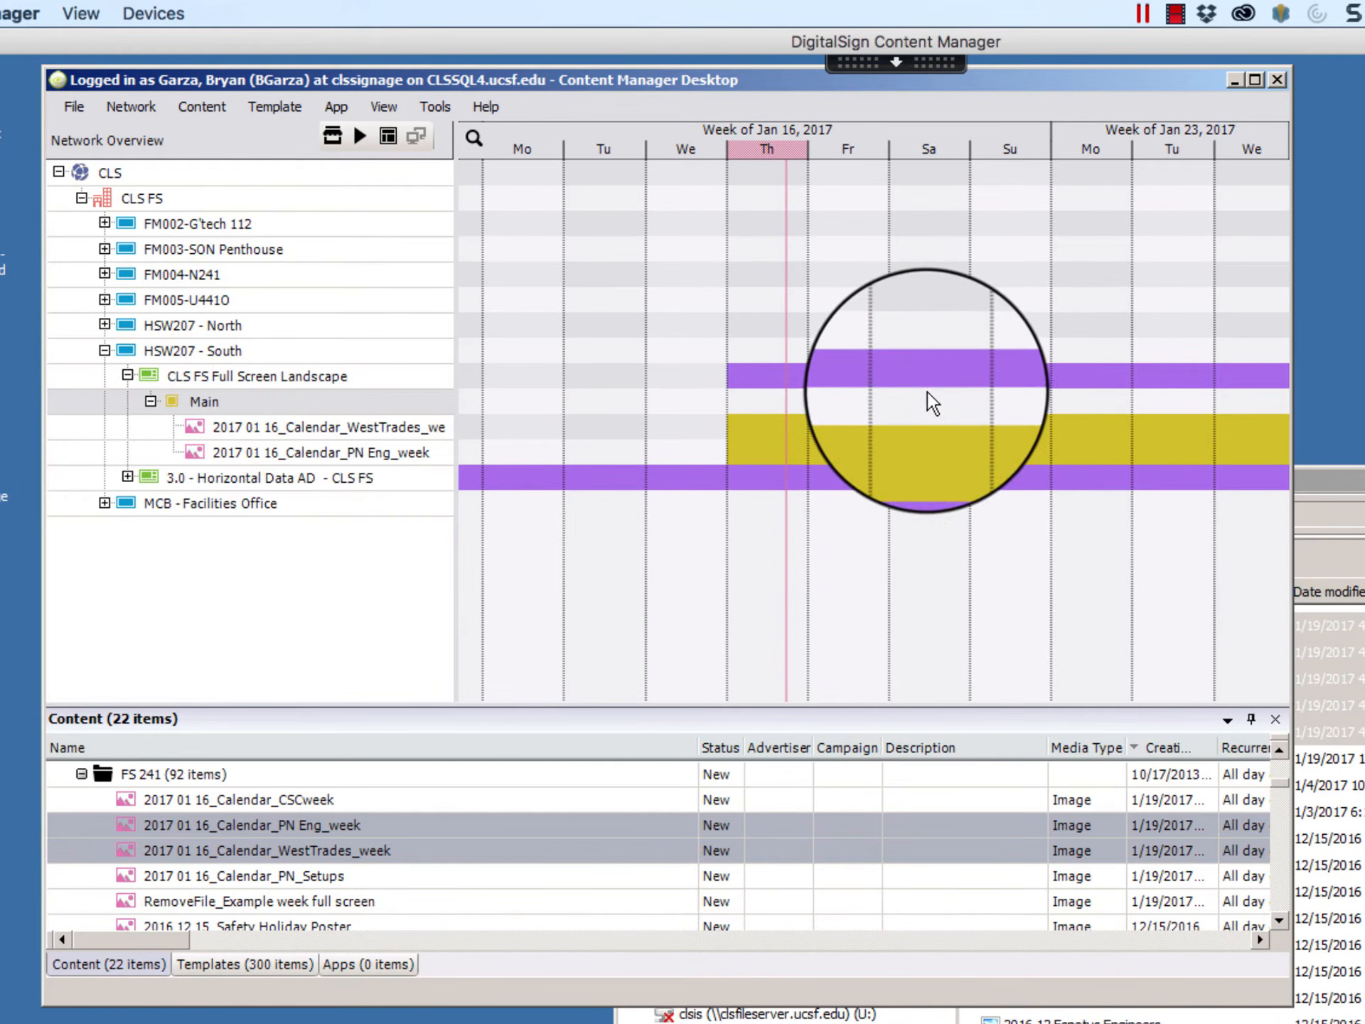
Step: Unschedule the CLS FS Full Screen Landscape template of HSW207 - South and give it a new all-day recurrence starting 1/19/2017
{"action": "right_click", "coordinate": [288, 383]}
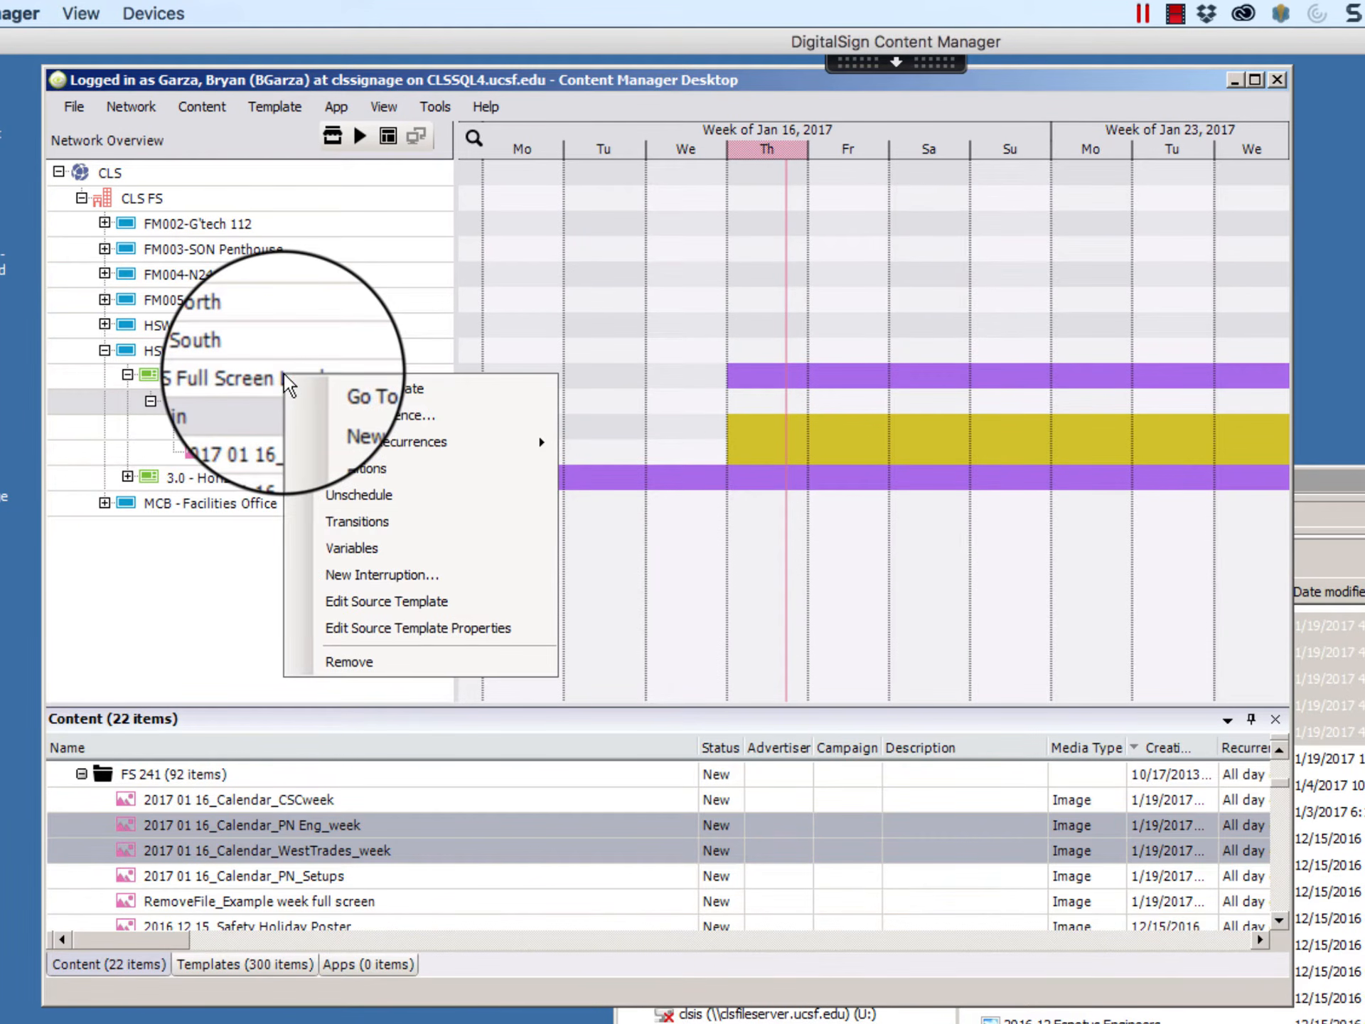
{"action": "left_click", "coordinate": [360, 495]}
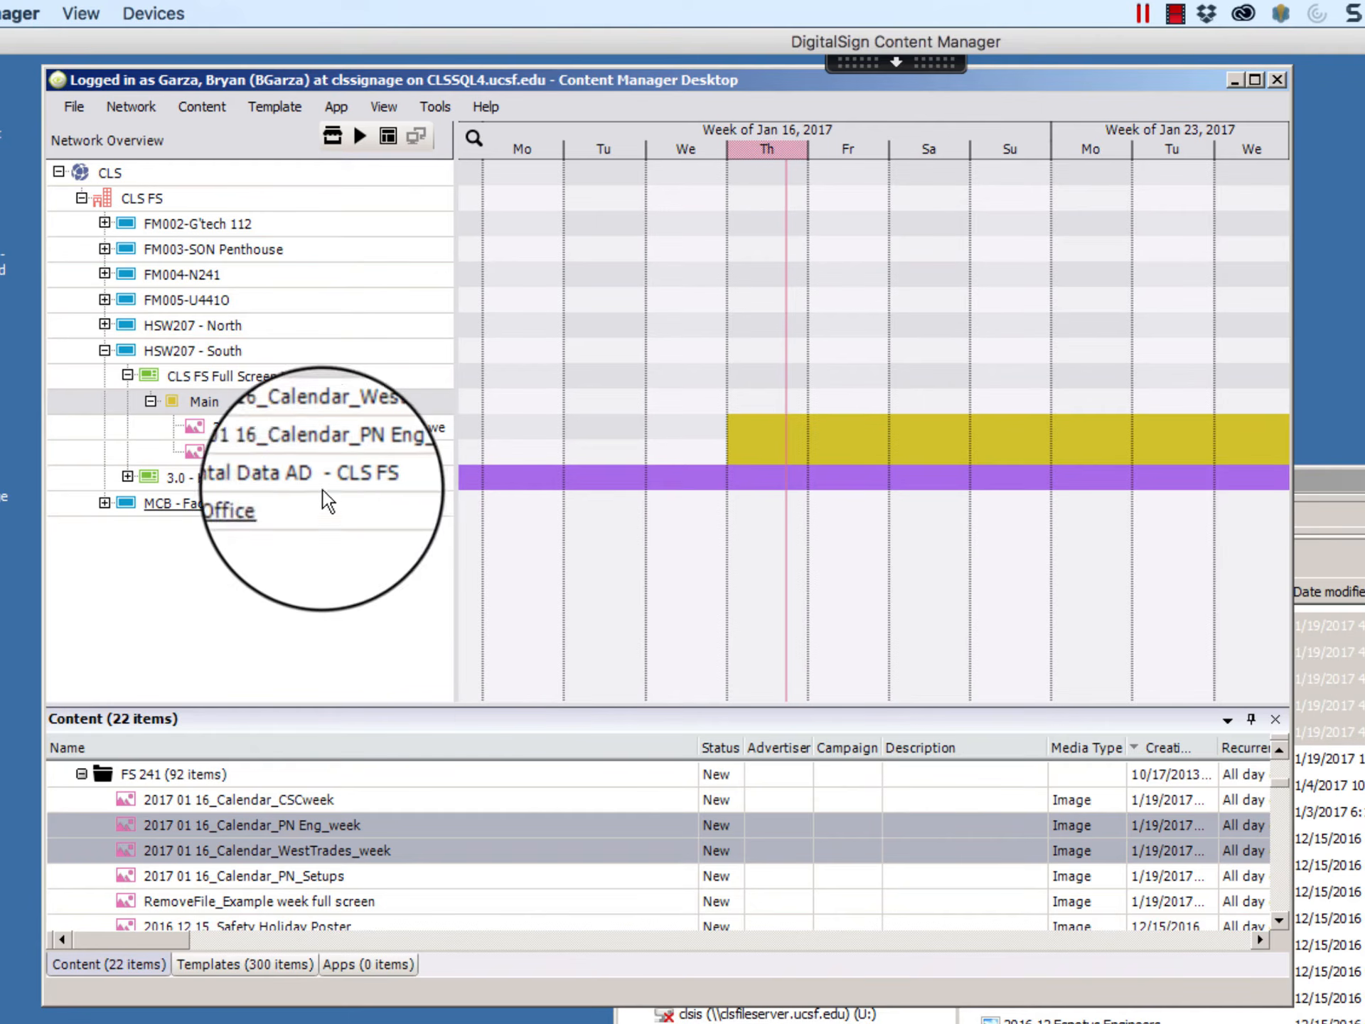
{"action": "left_click", "coordinate": [201, 384]}
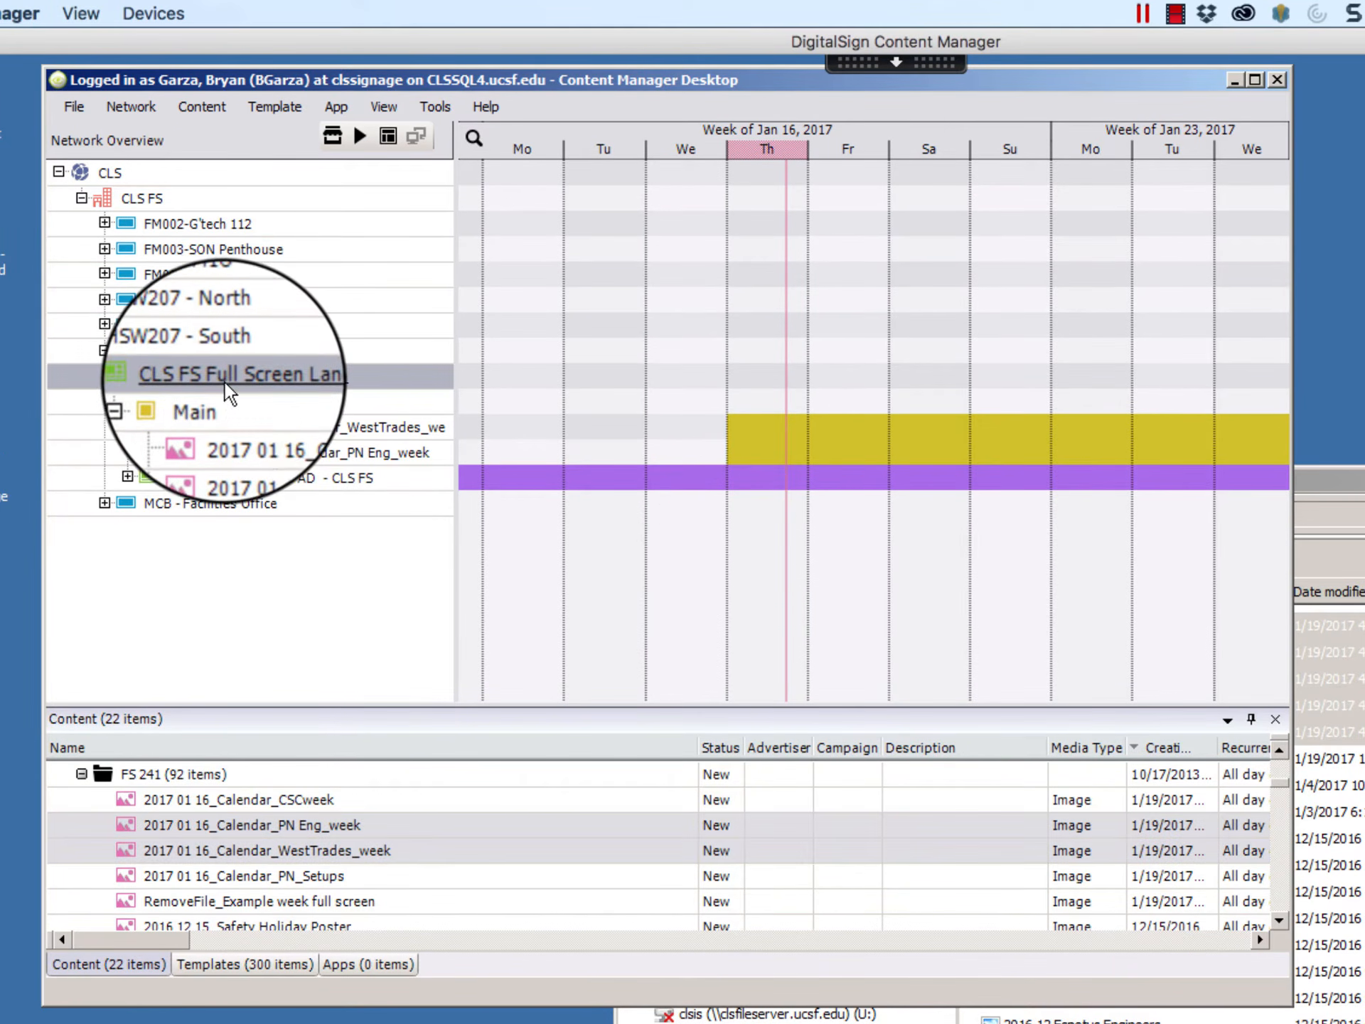
{"action": "right_click", "coordinate": [235, 379]}
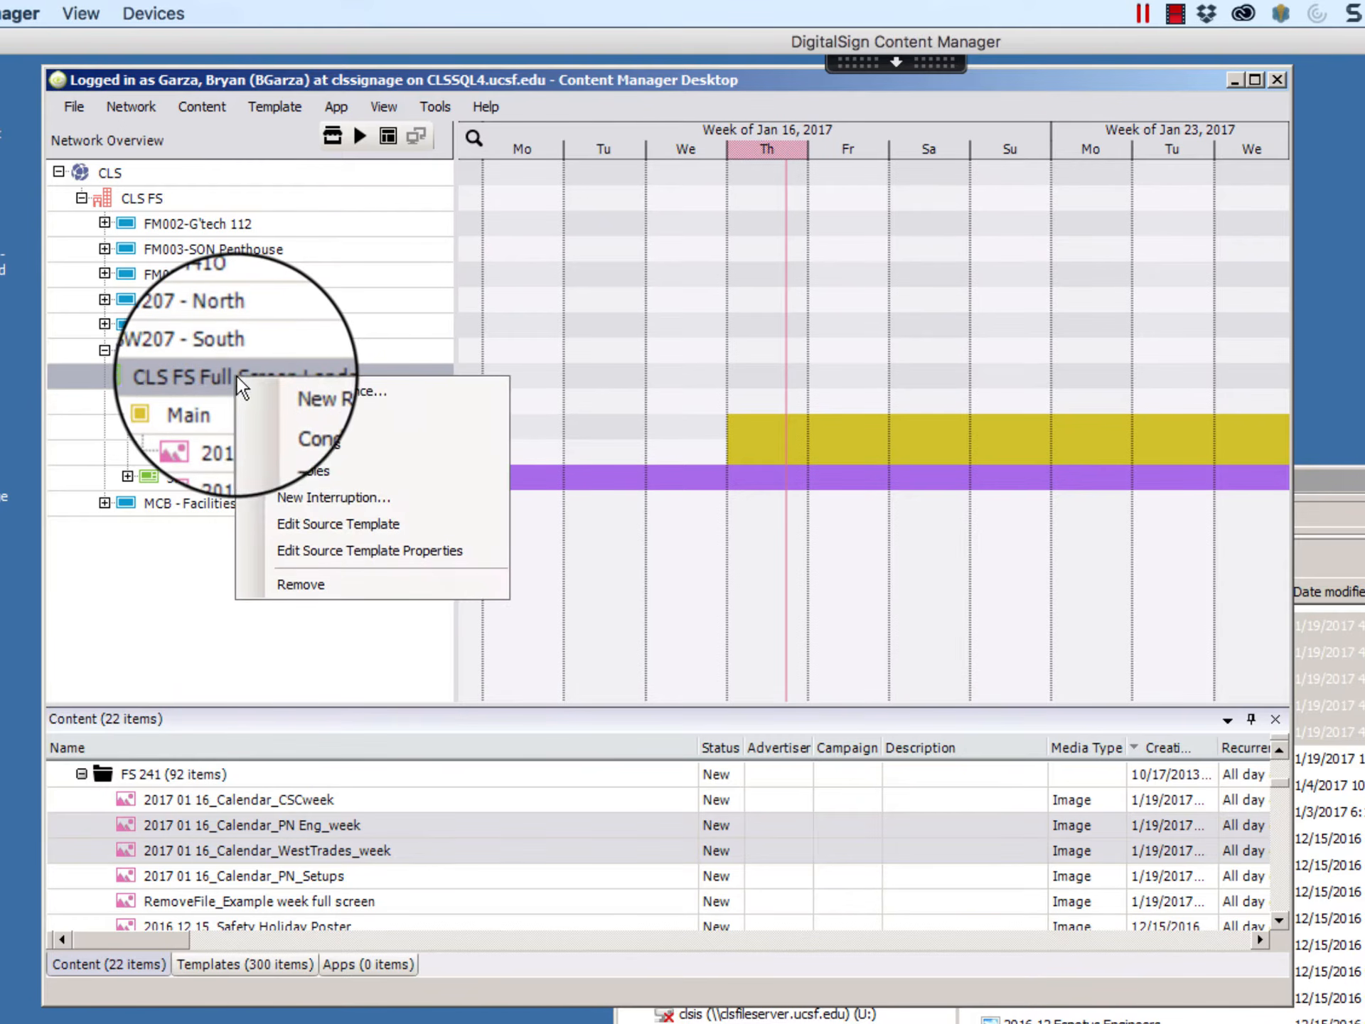
{"action": "left_click", "coordinate": [296, 394]}
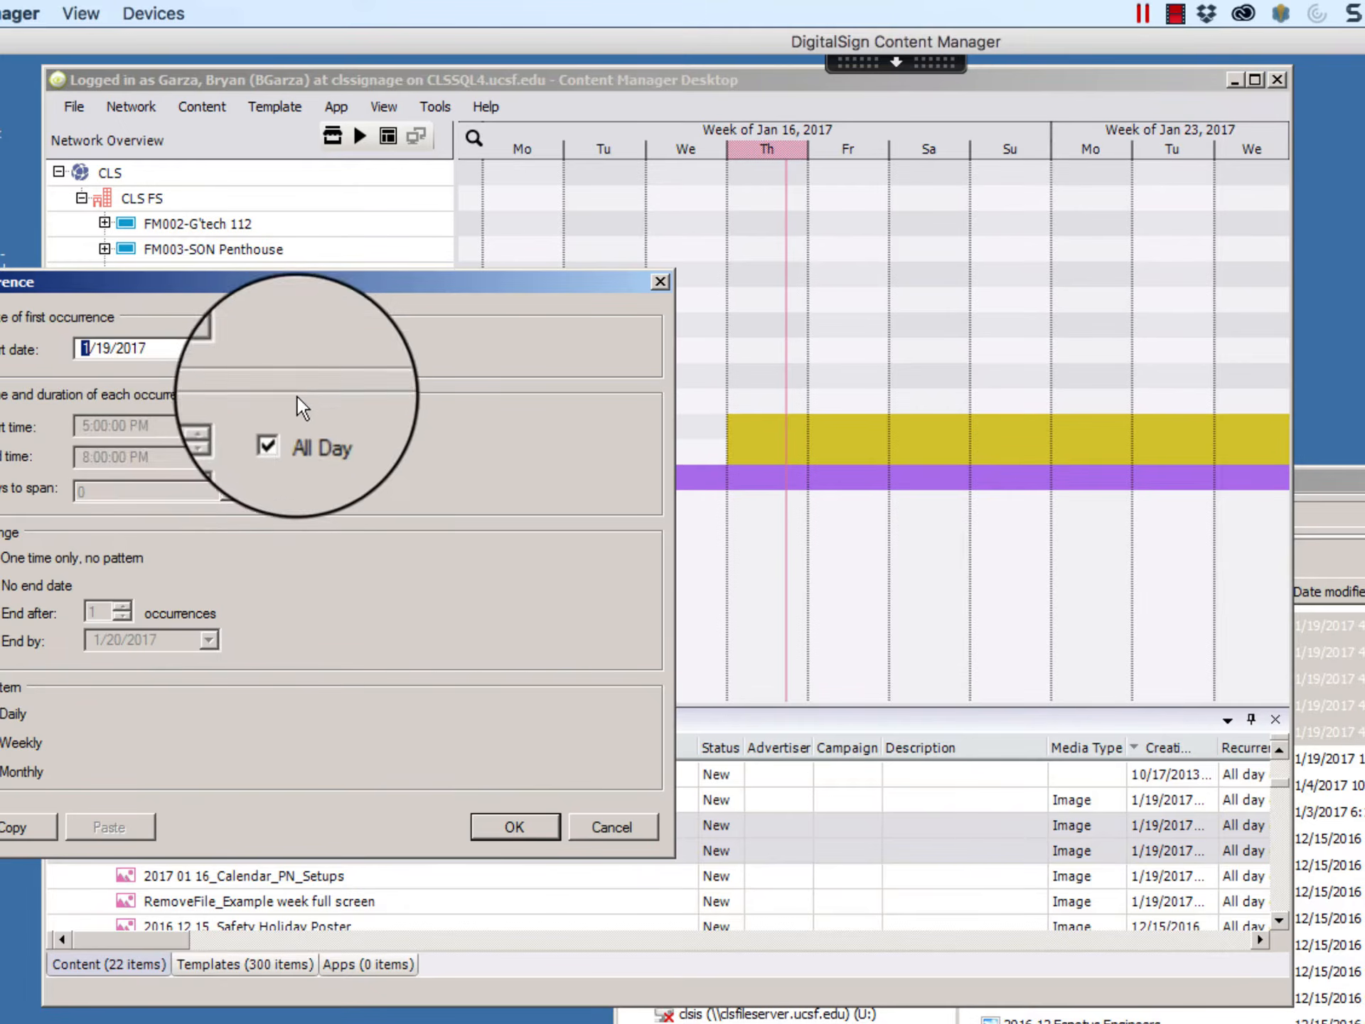
{"action": "left_click", "coordinate": [525, 832]}
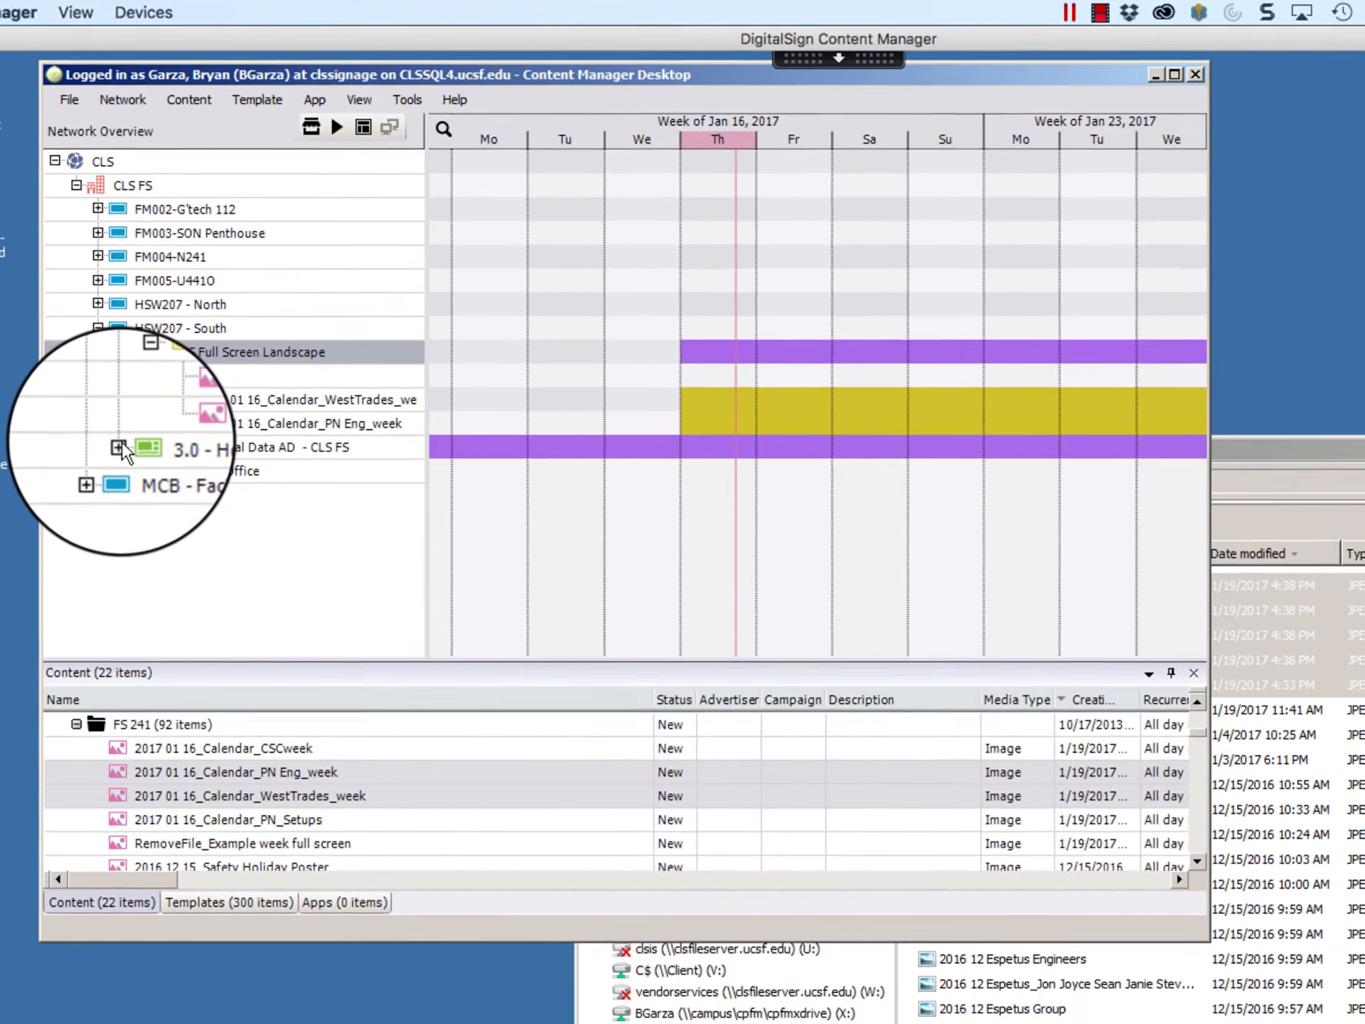
Step: Set the update interval of the clock - CLS FS image in the 3.0 - Horizontal Data AD - CLS FS template to 00:01:00
{"action": "left_click", "coordinate": [127, 477]}
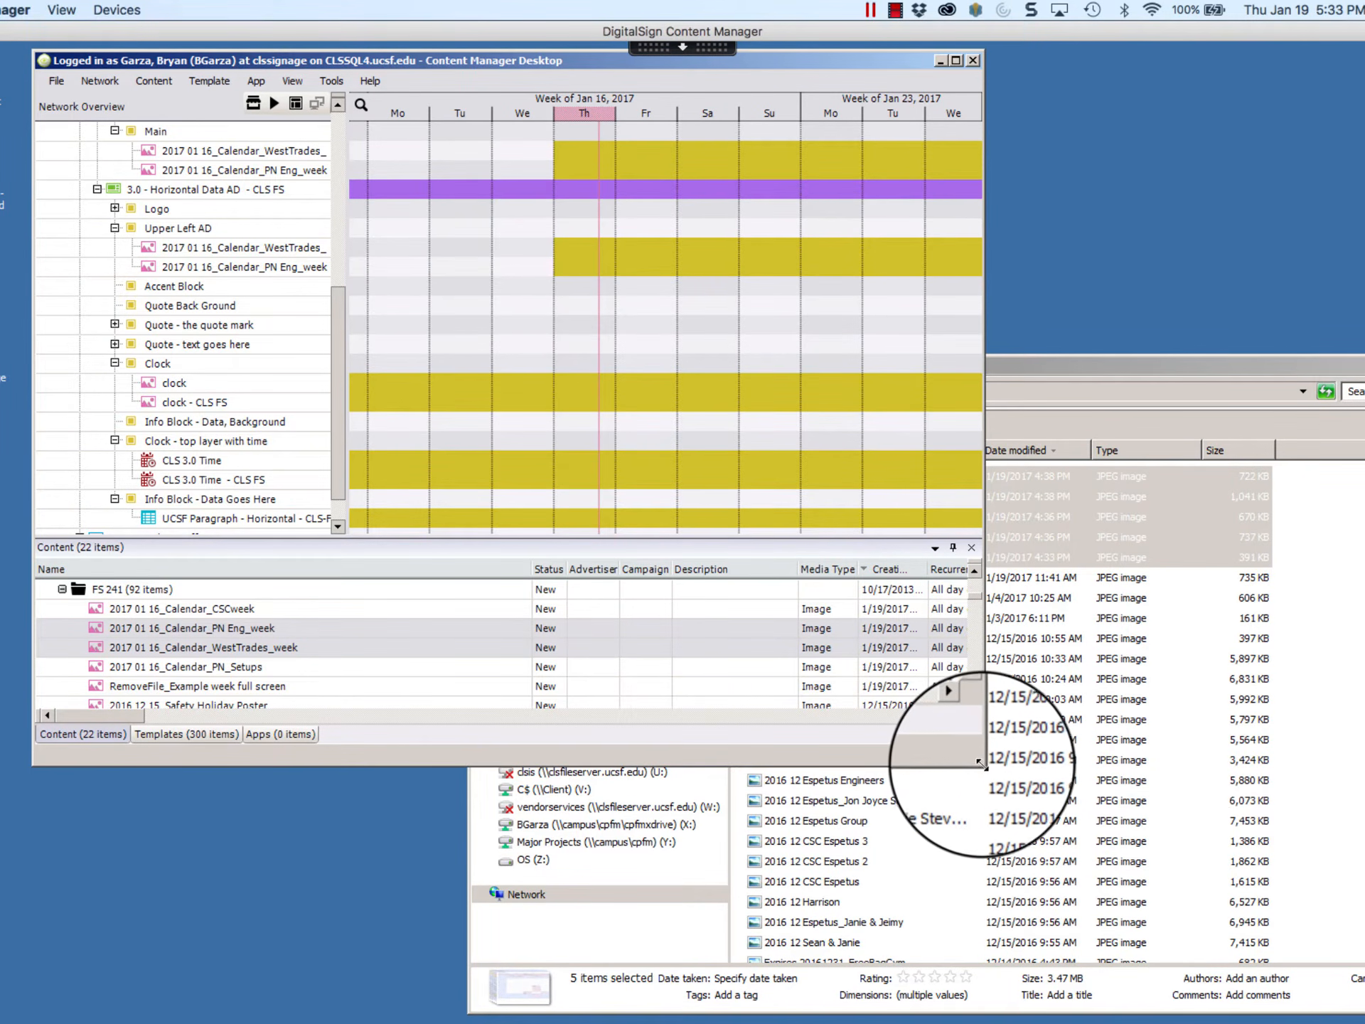
{"action": "left_click_drag", "start_coordinate": [979, 762], "coordinate": [1361, 961]}
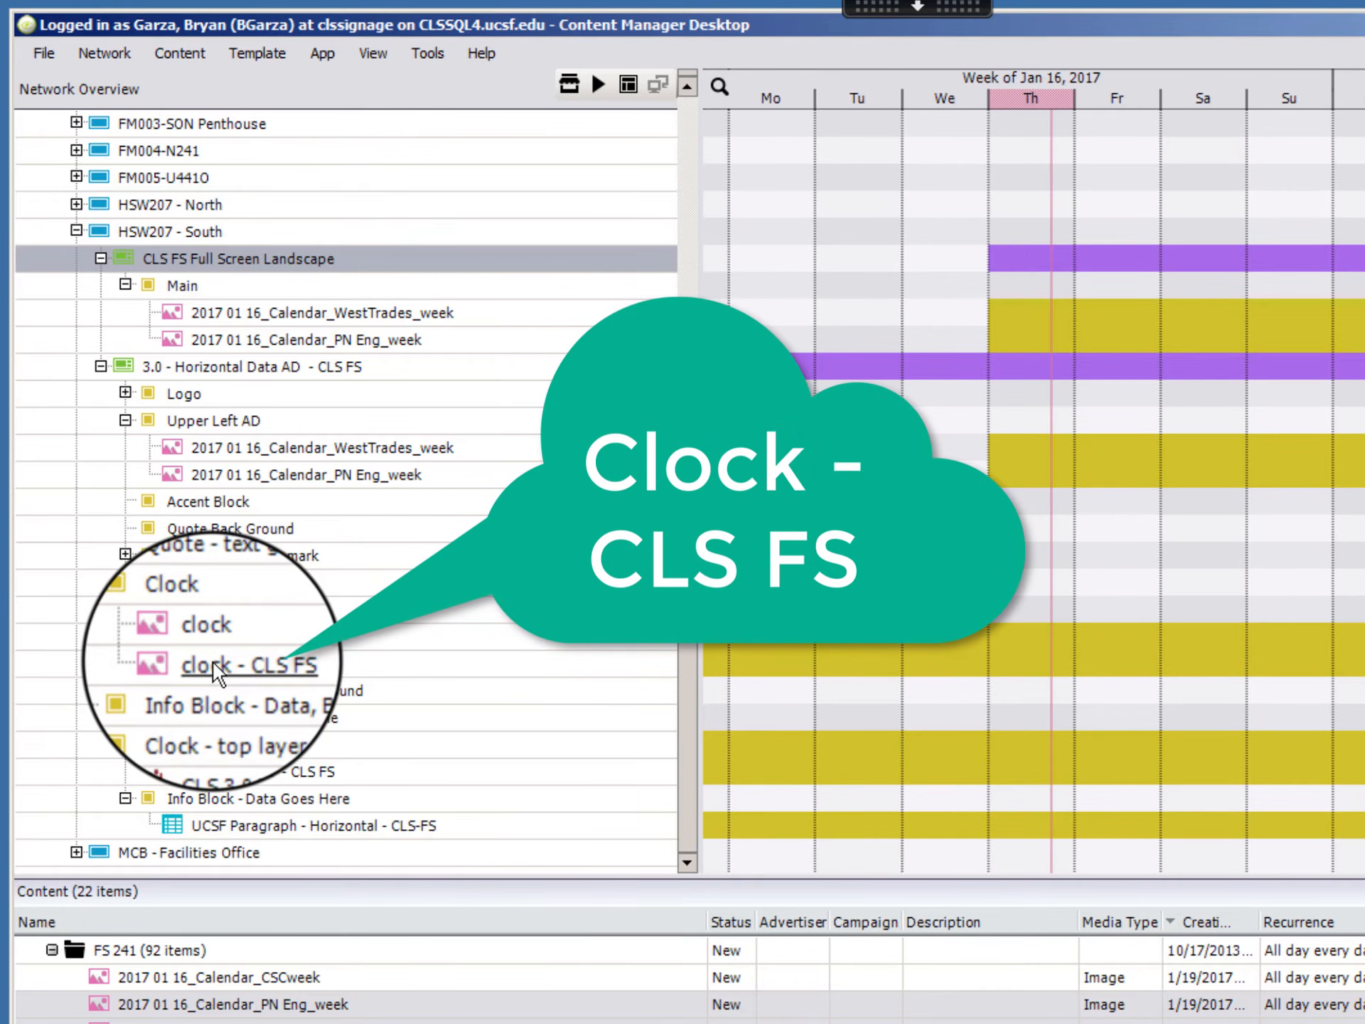
{"action": "right_click", "coordinate": [210, 661]}
{"action": "left_click", "coordinate": [207, 658]}
{"action": "right_click", "coordinate": [207, 661]}
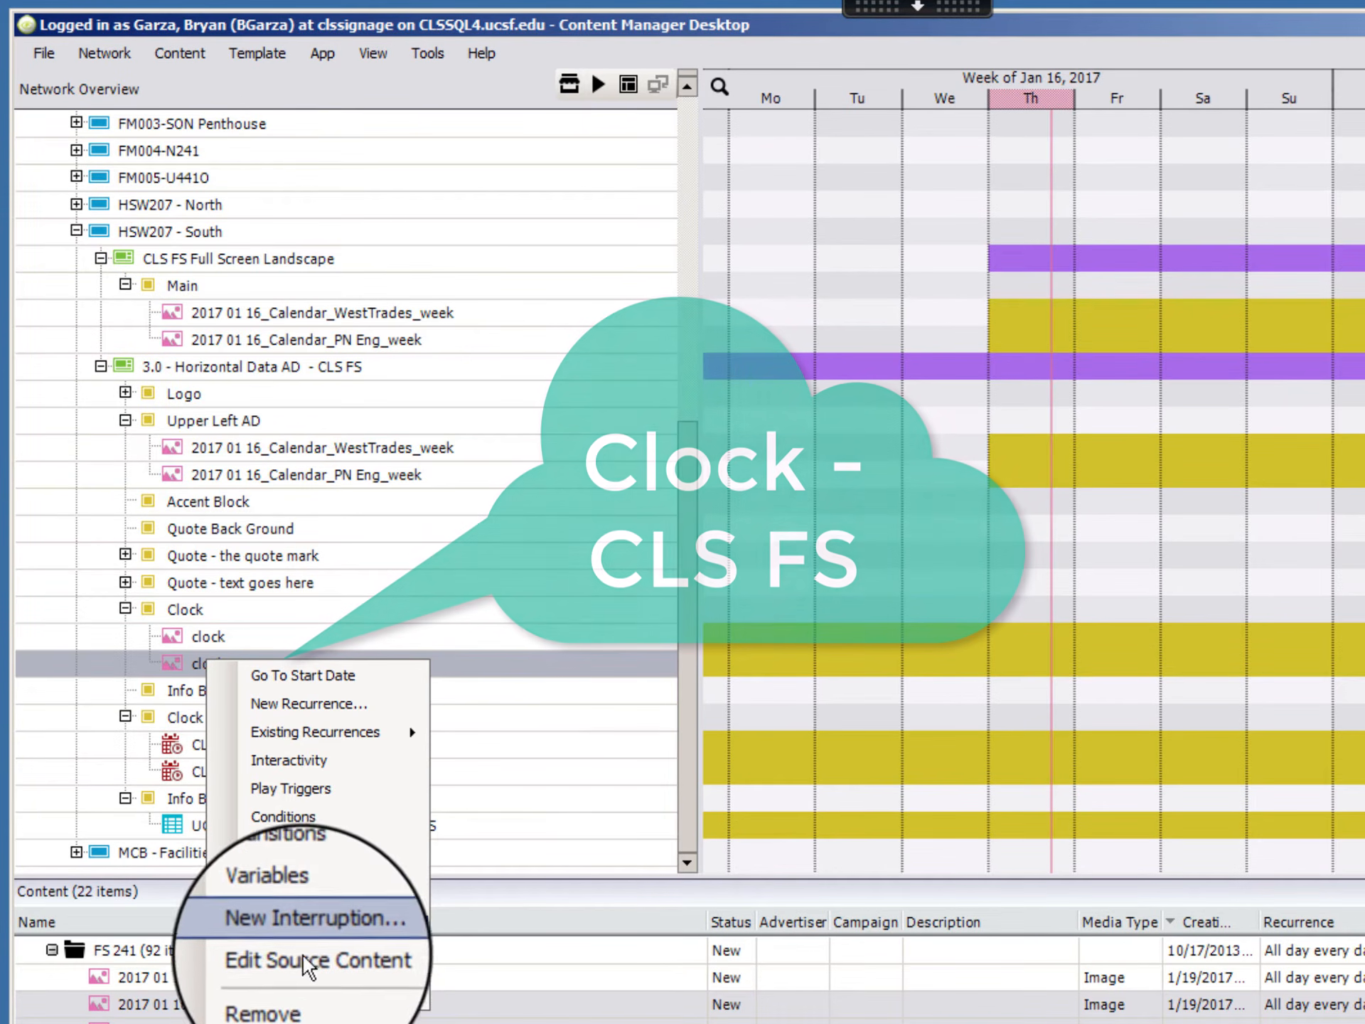
{"action": "left_click", "coordinate": [296, 957]}
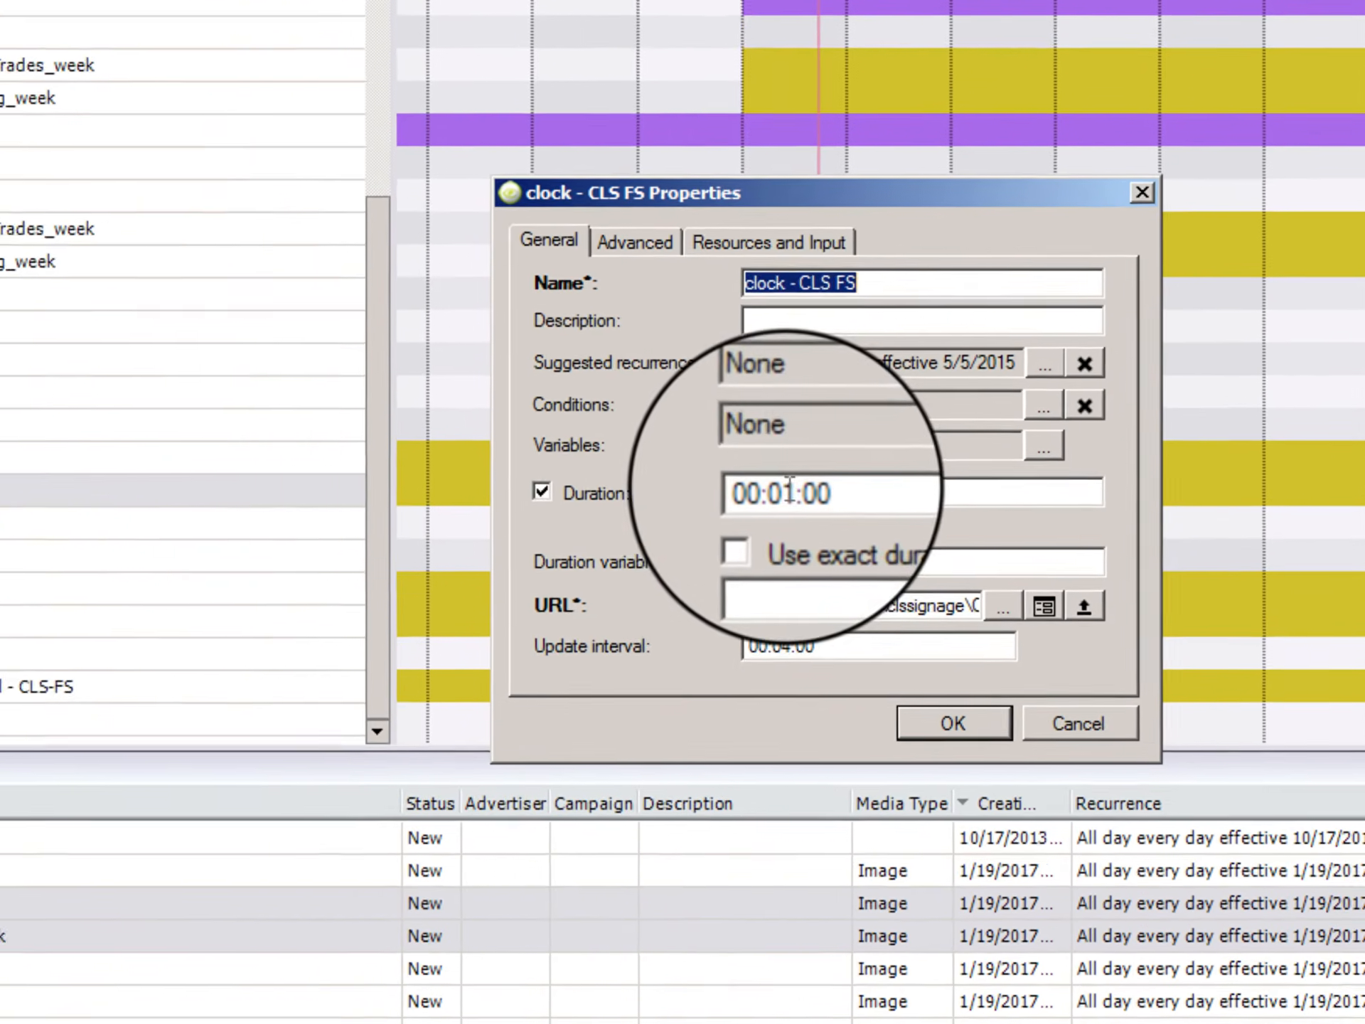
{"action": "left_click", "coordinate": [1021, 665]}
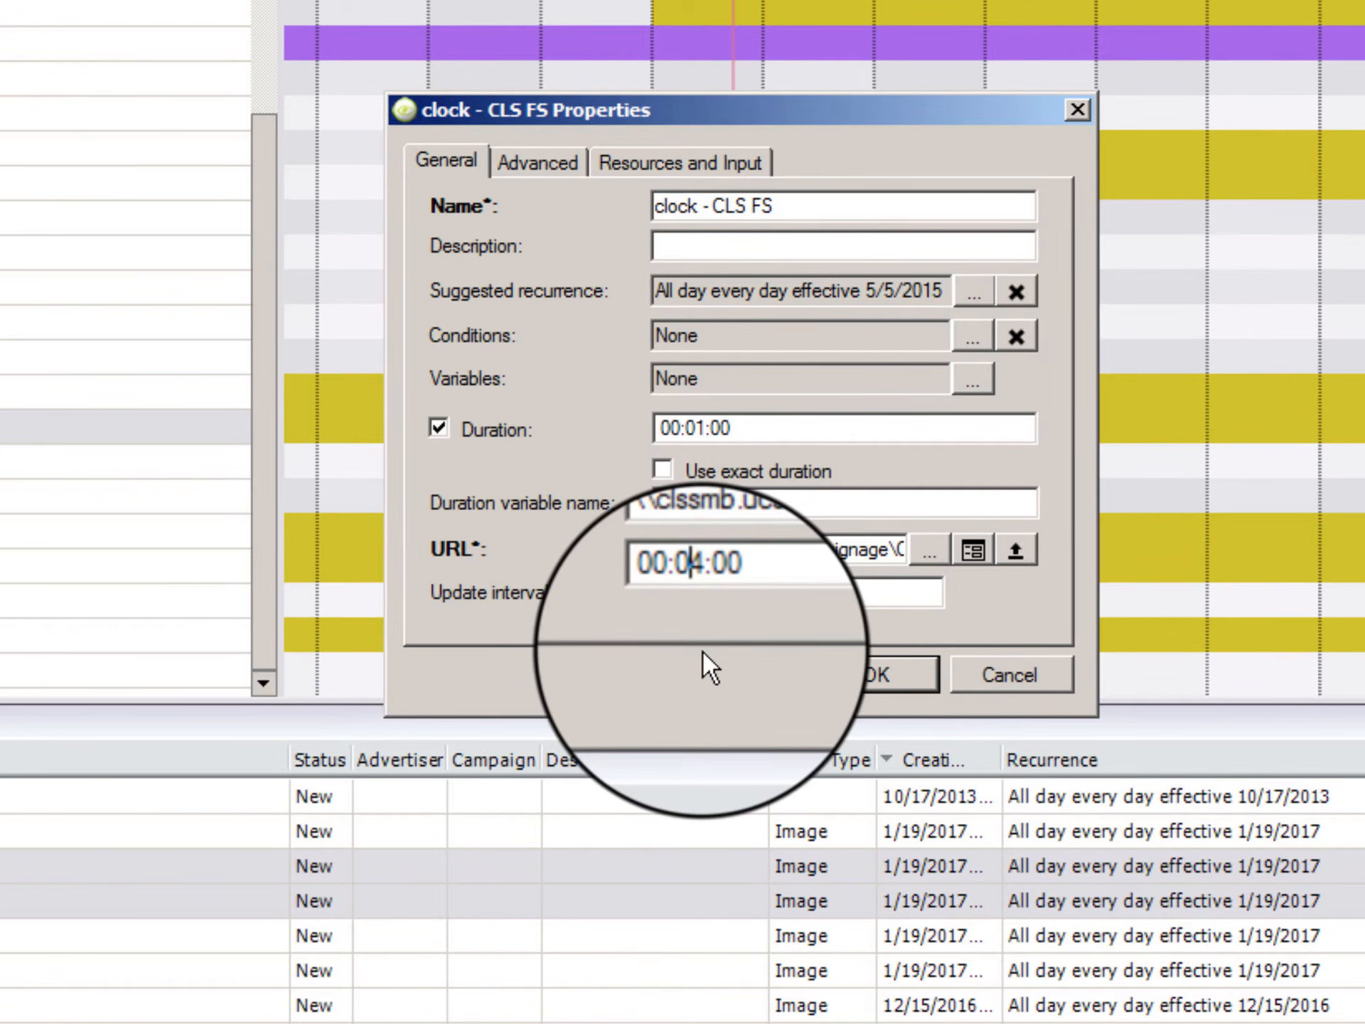
{"action": "key", "text": "Right"}
{"action": "key", "text": "BackSpace"}
{"action": "type", "text": "1"}
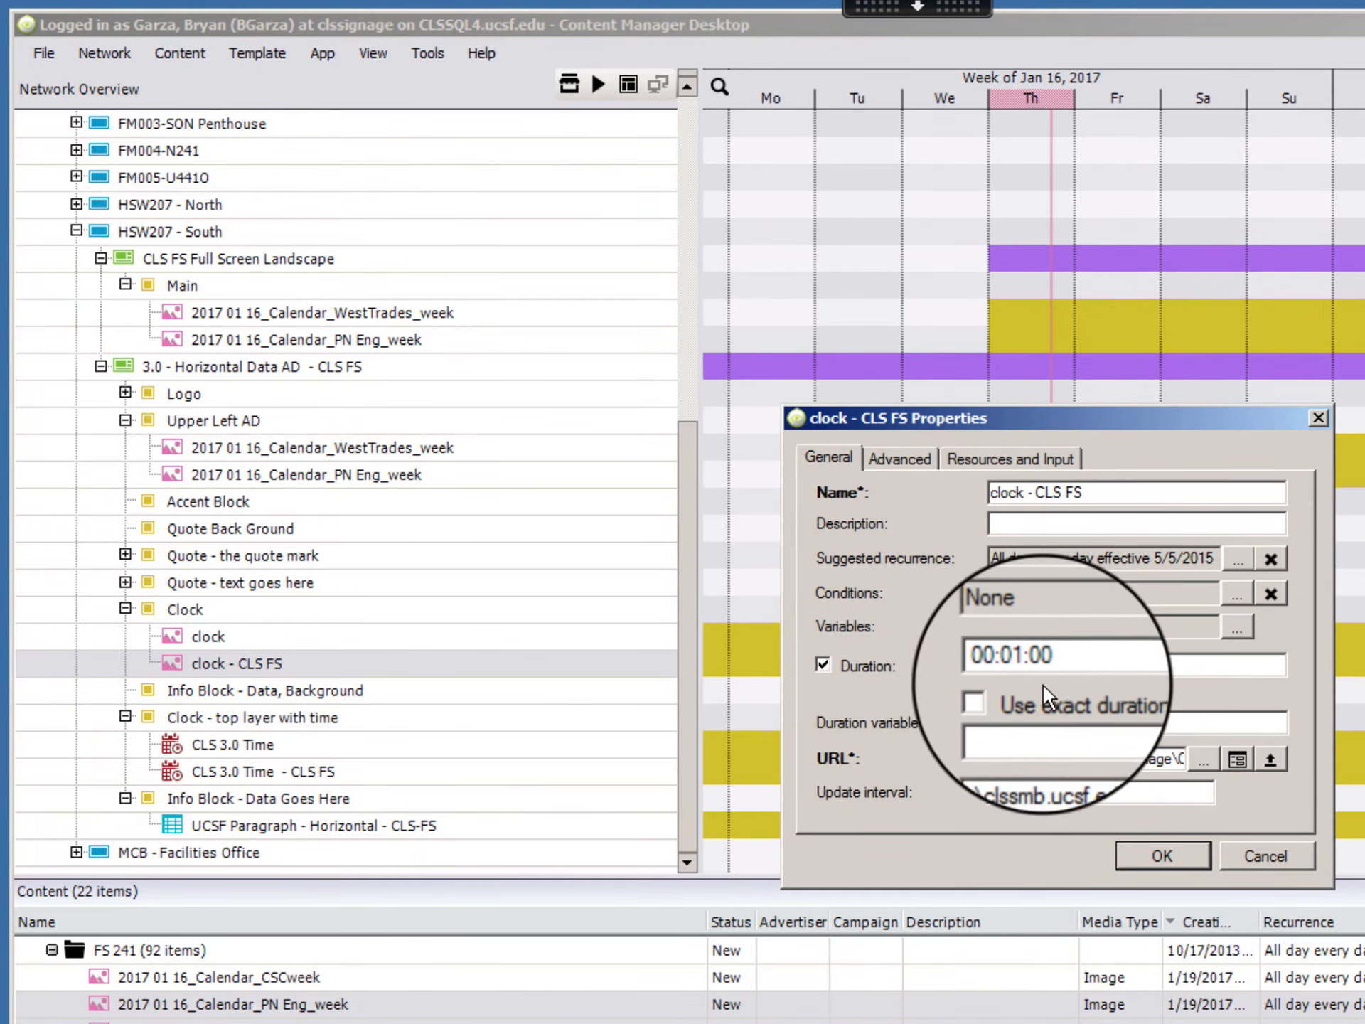
{"action": "left_click", "coordinate": [1170, 850]}
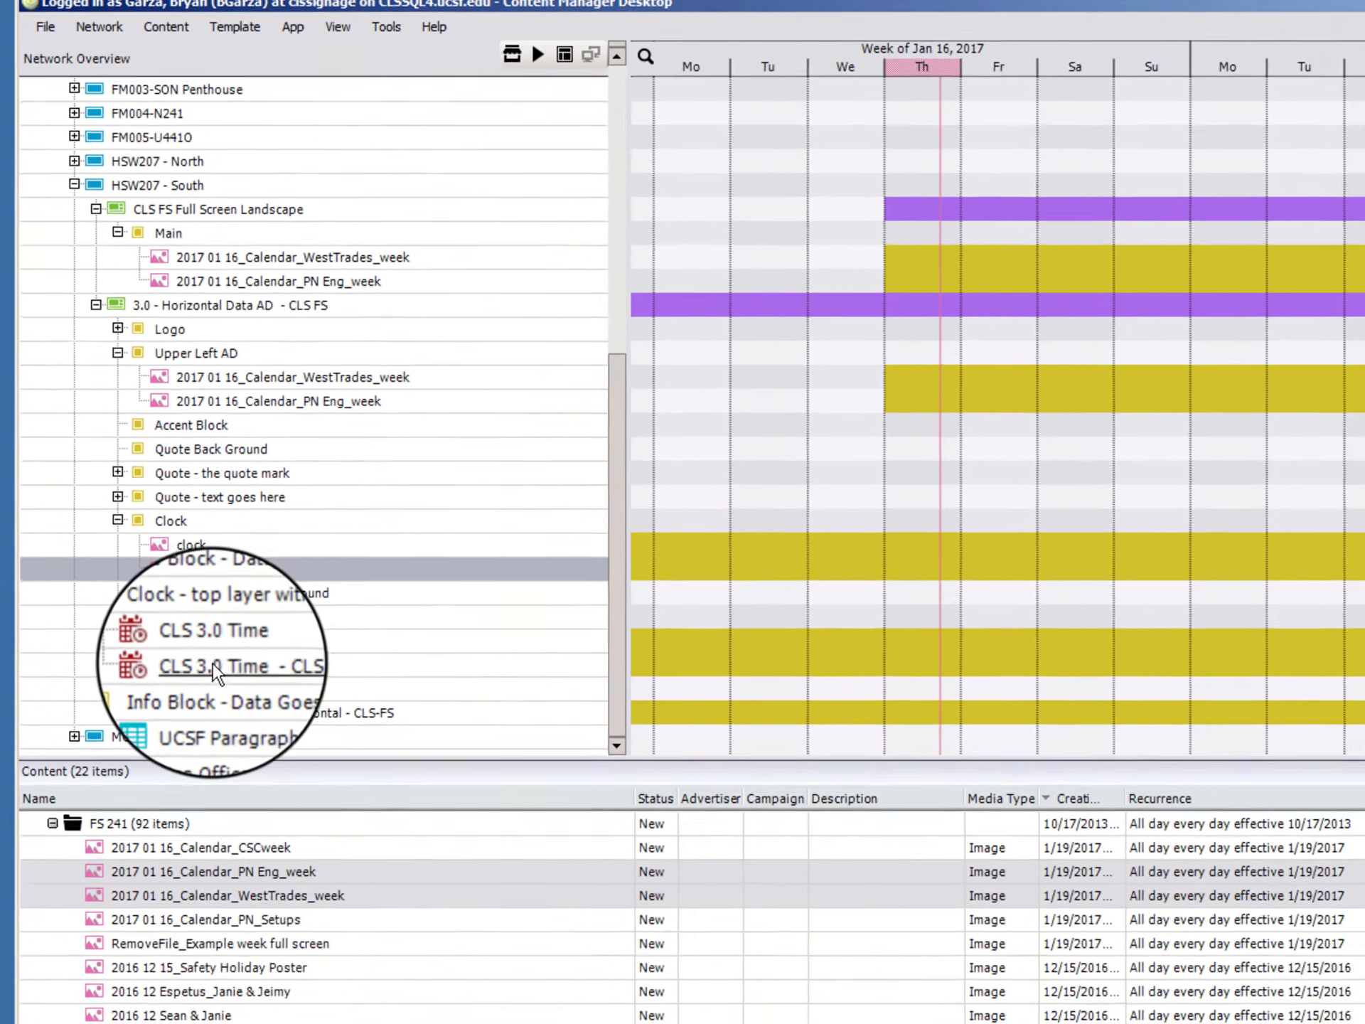
Step: Check the source content properties of CLS 3.0 Time - CLS FS in the clock's top layer, including its duration and resolution
{"action": "right_click", "coordinate": [232, 770]}
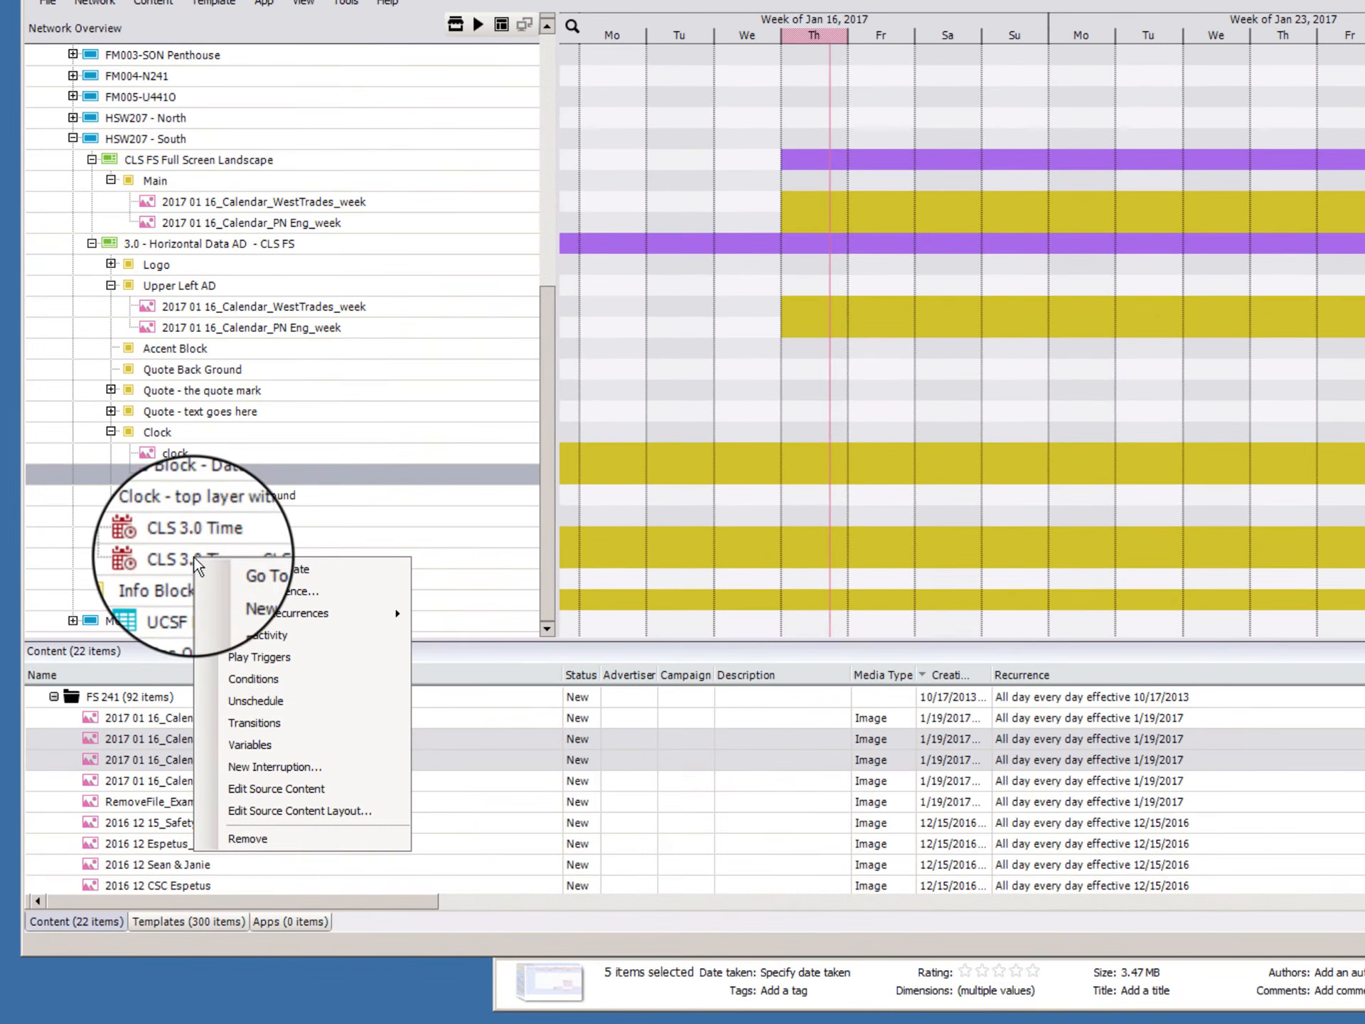
{"action": "left_click", "coordinate": [295, 790]}
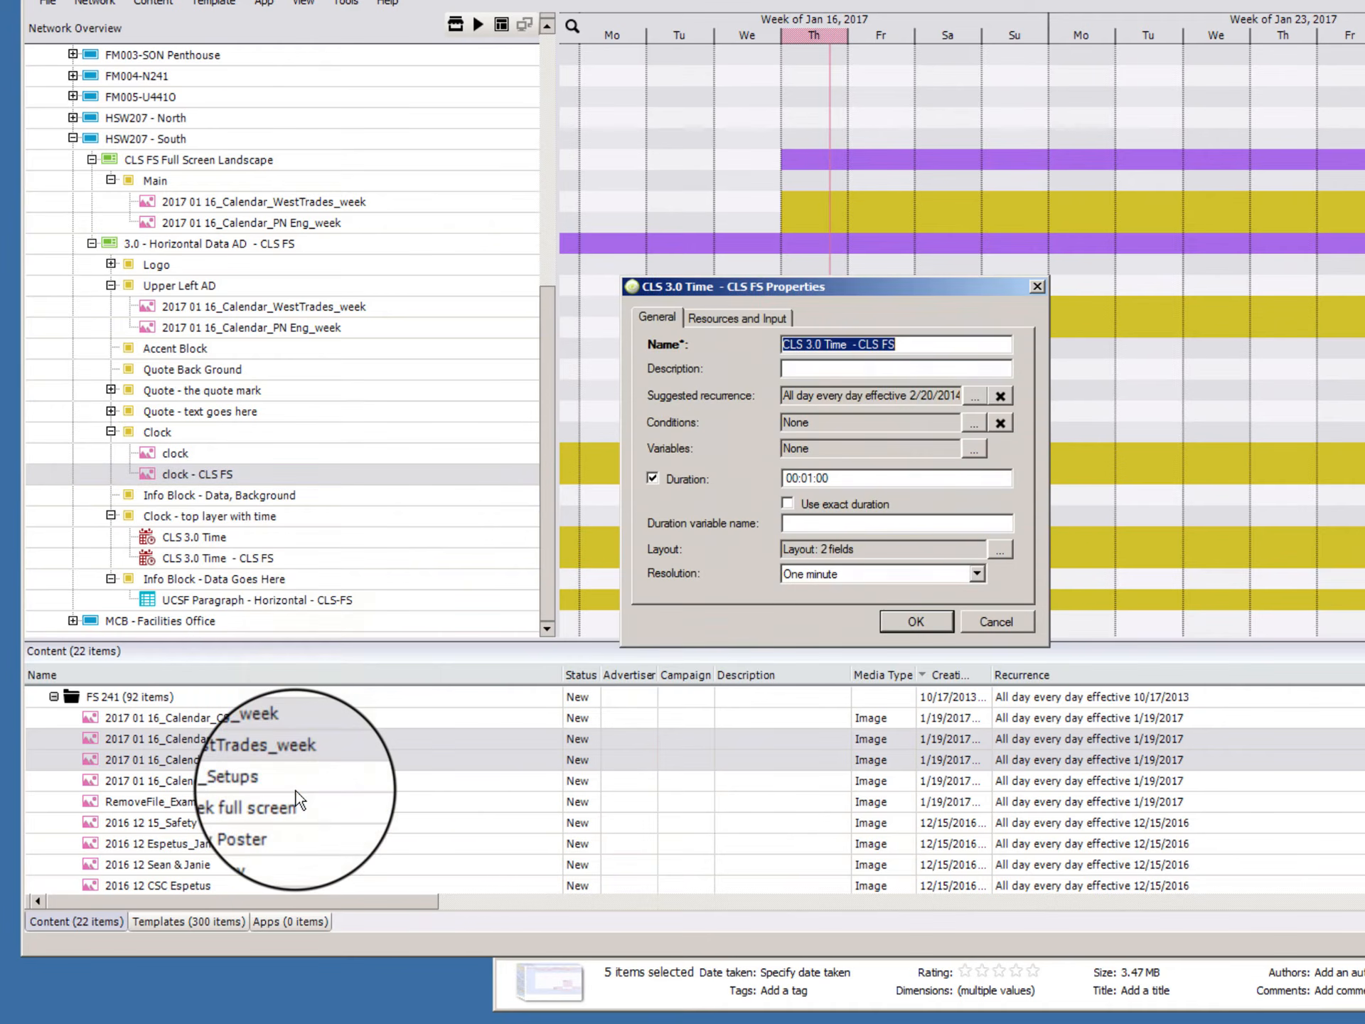
{"action": "left_click", "coordinate": [994, 633]}
{"action": "left_click", "coordinate": [192, 554]}
{"action": "right_click", "coordinate": [190, 554]}
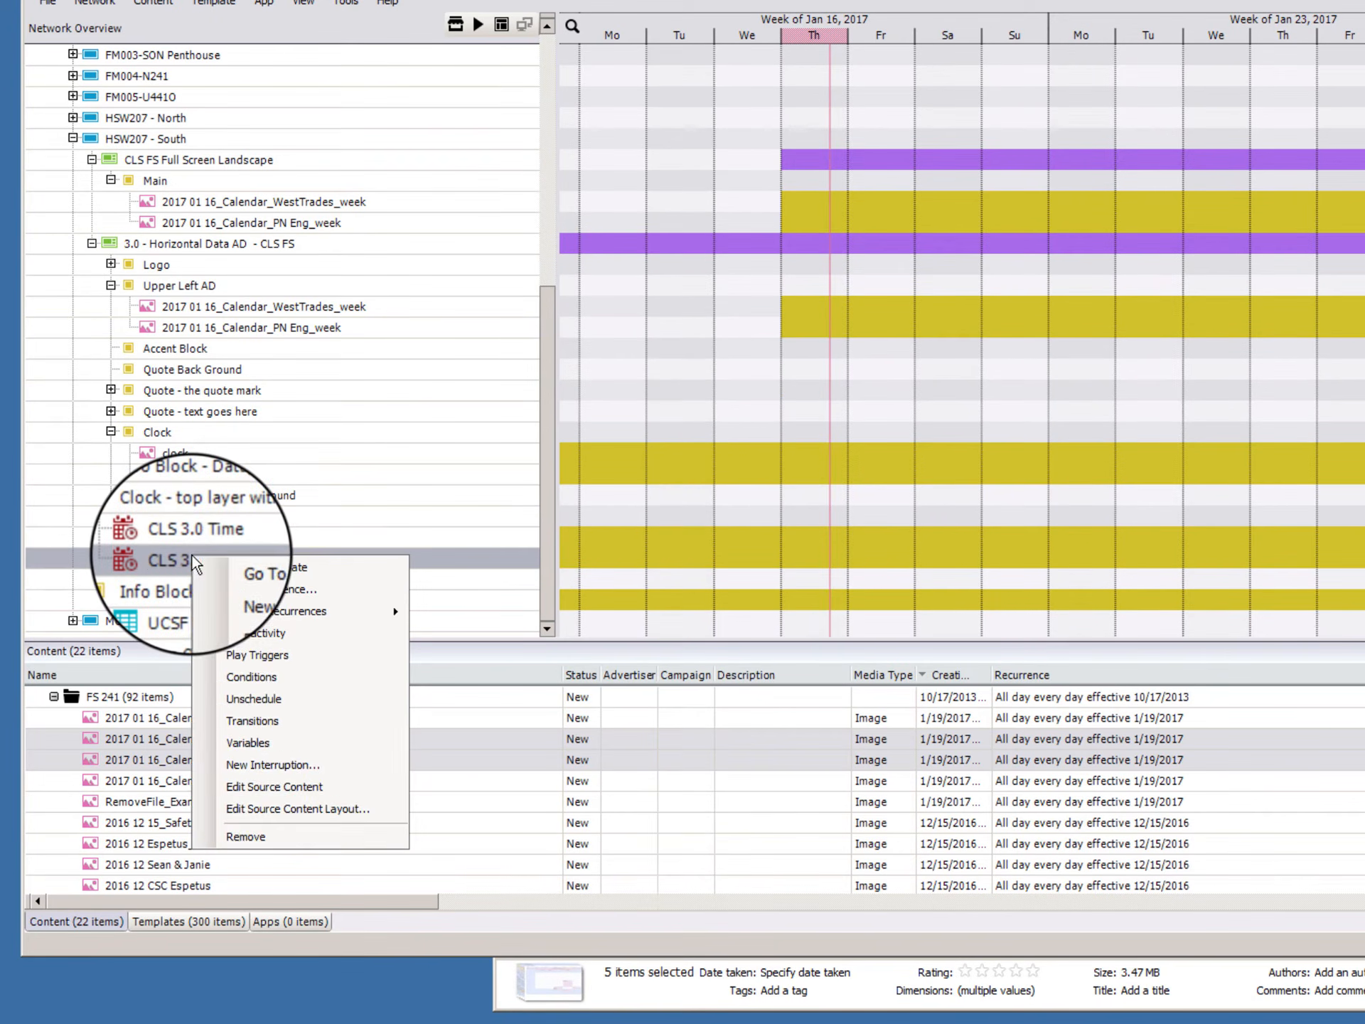
{"action": "left_click", "coordinate": [284, 786]}
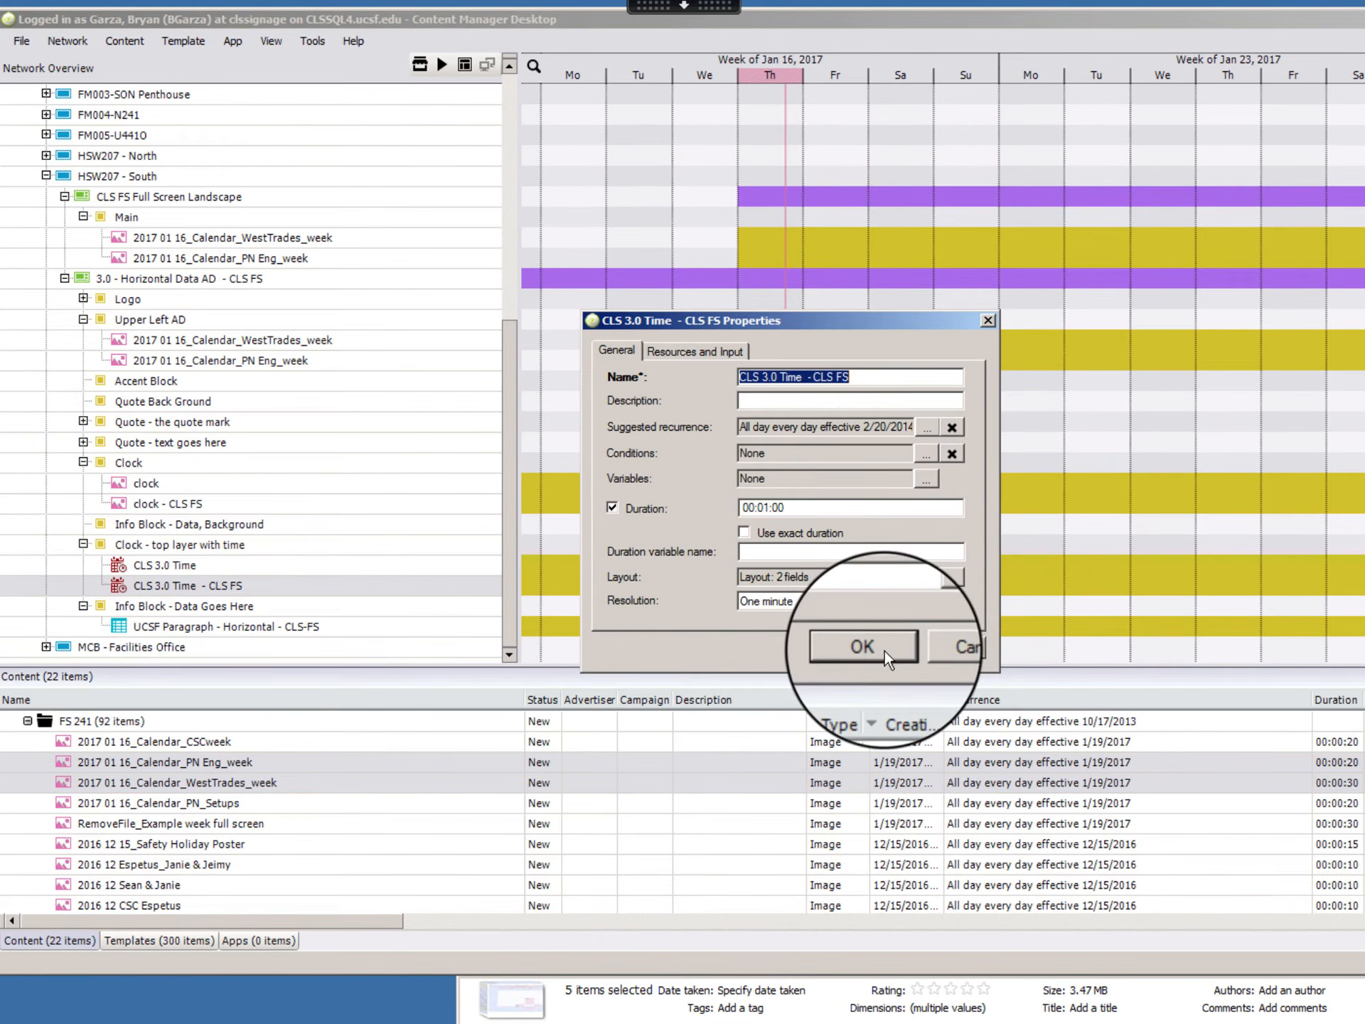
{"action": "left_click", "coordinate": [883, 648]}
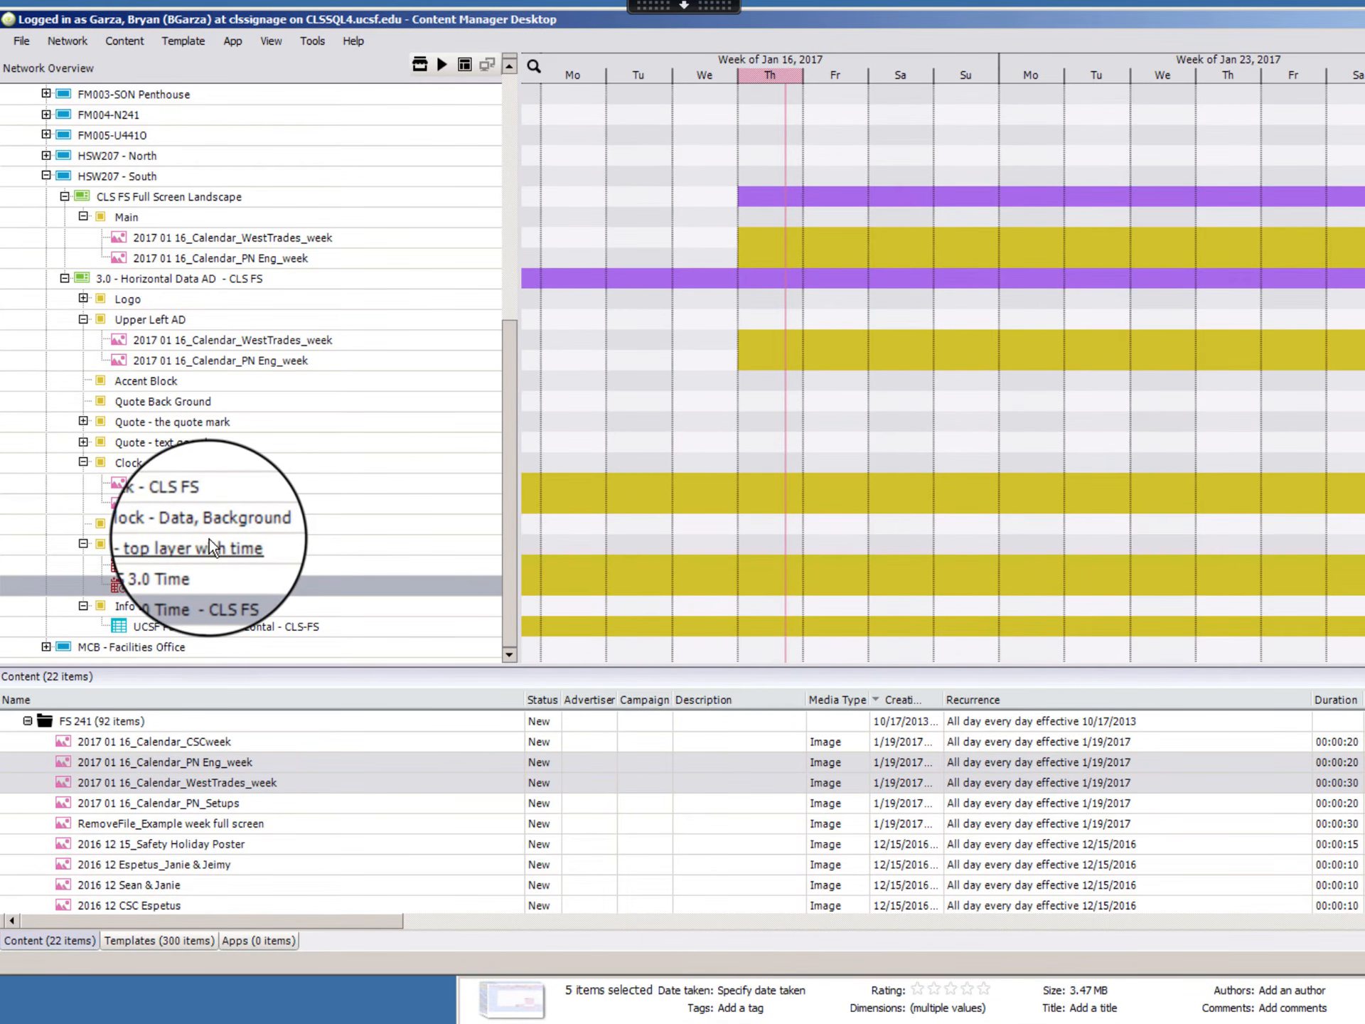
Step: Preview the content scheduled on the HSW207 - South player
{"action": "right_click", "coordinate": [120, 177]}
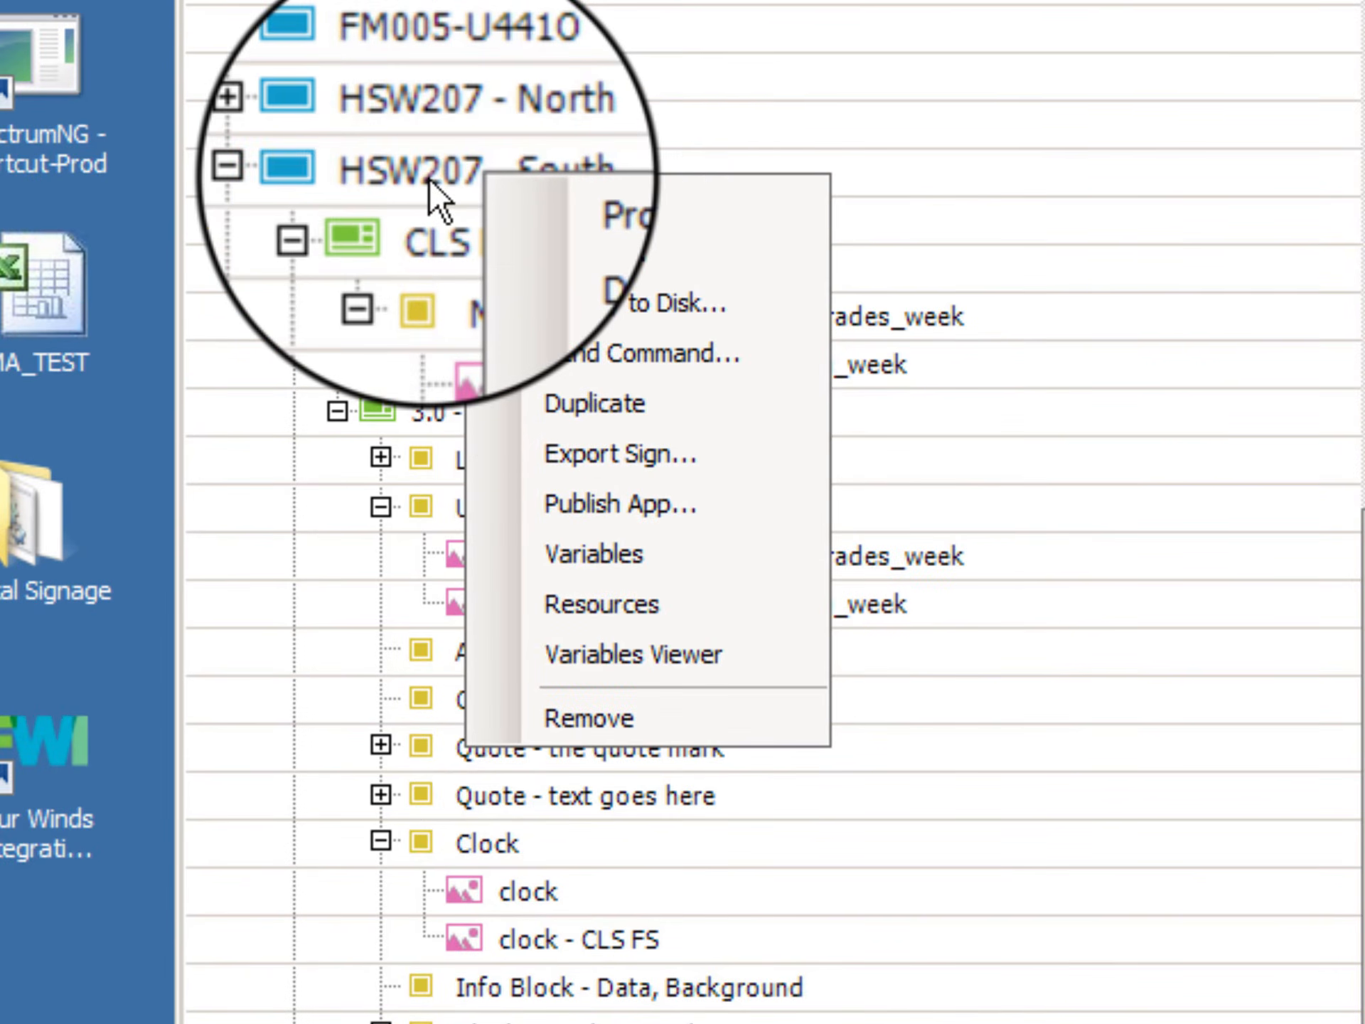
{"action": "left_click", "coordinate": [428, 176]}
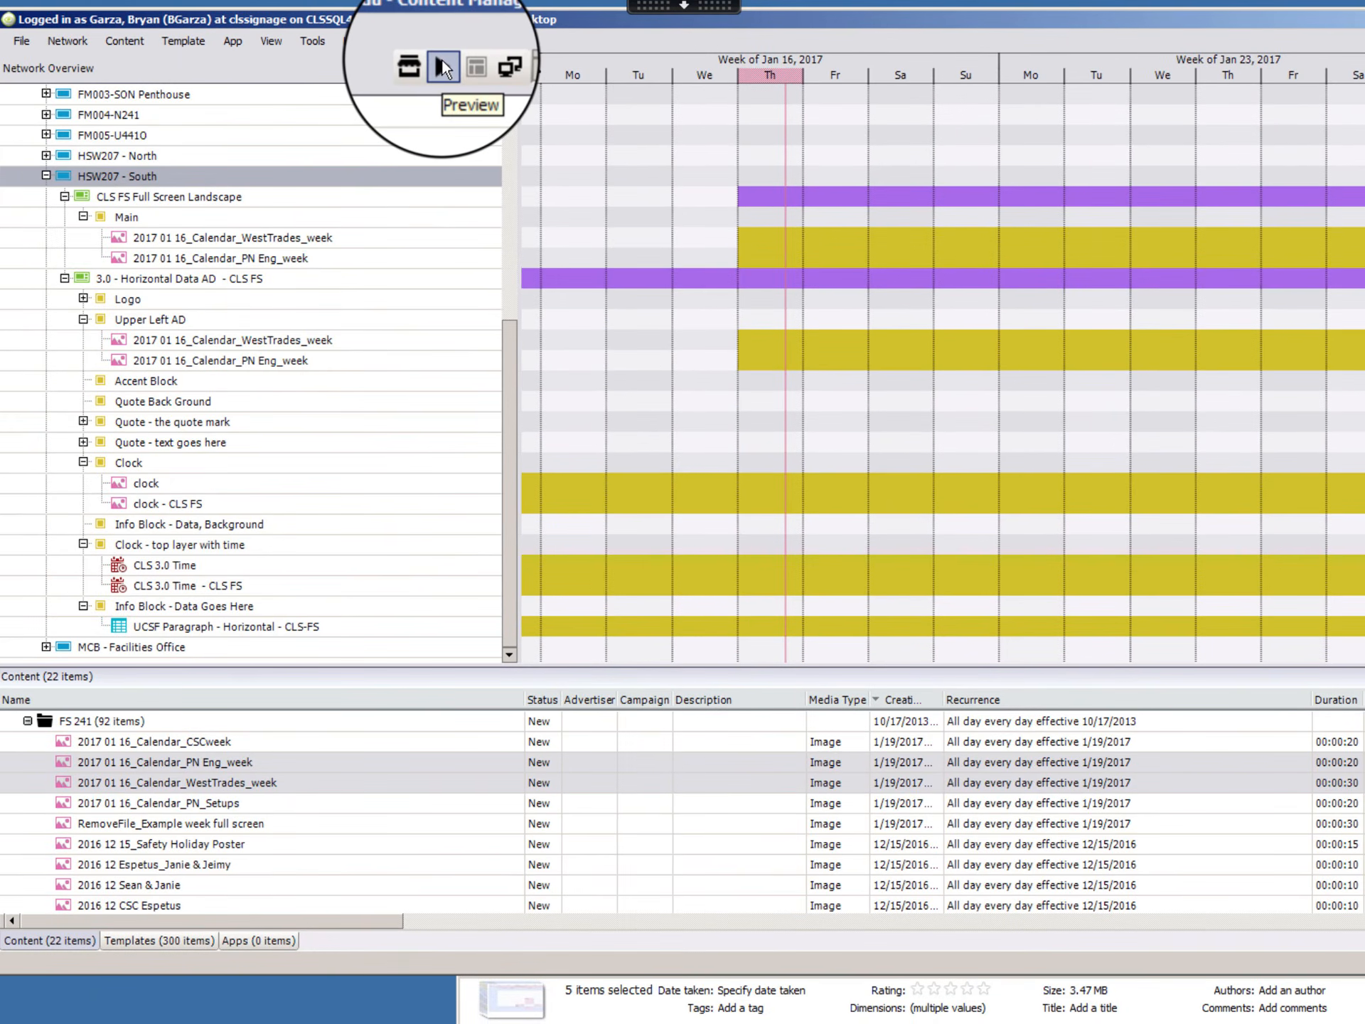
{"action": "left_click", "coordinate": [457, 61]}
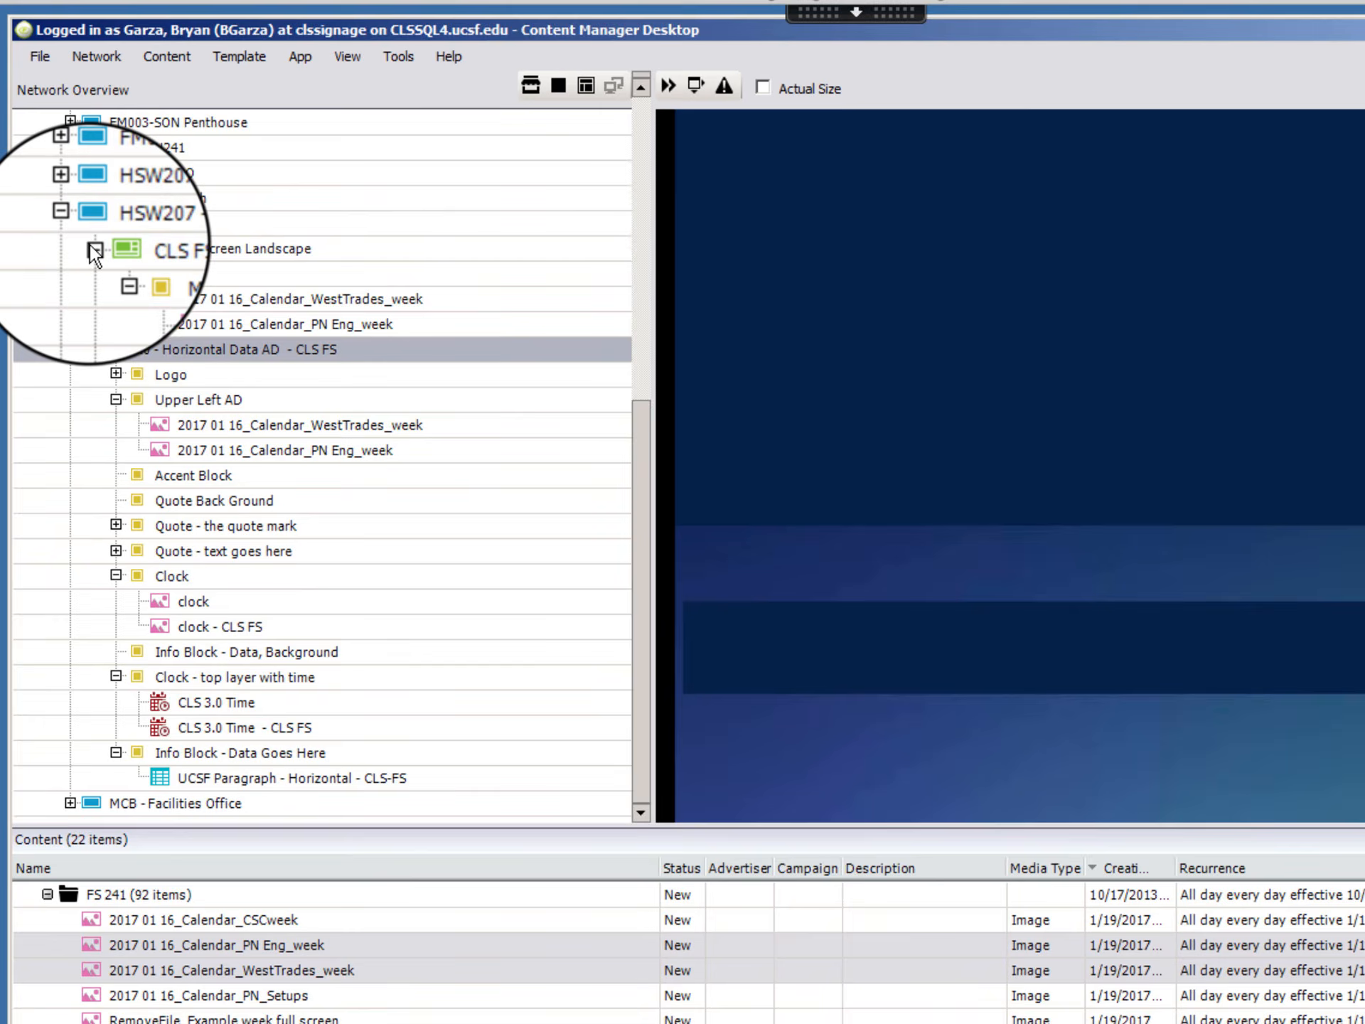
Step: Collapse both templates of HSW207 - South and deploy the player, saving all pending changes
{"action": "left_click", "coordinate": [93, 249]}
{"action": "left_click", "coordinate": [92, 349]}
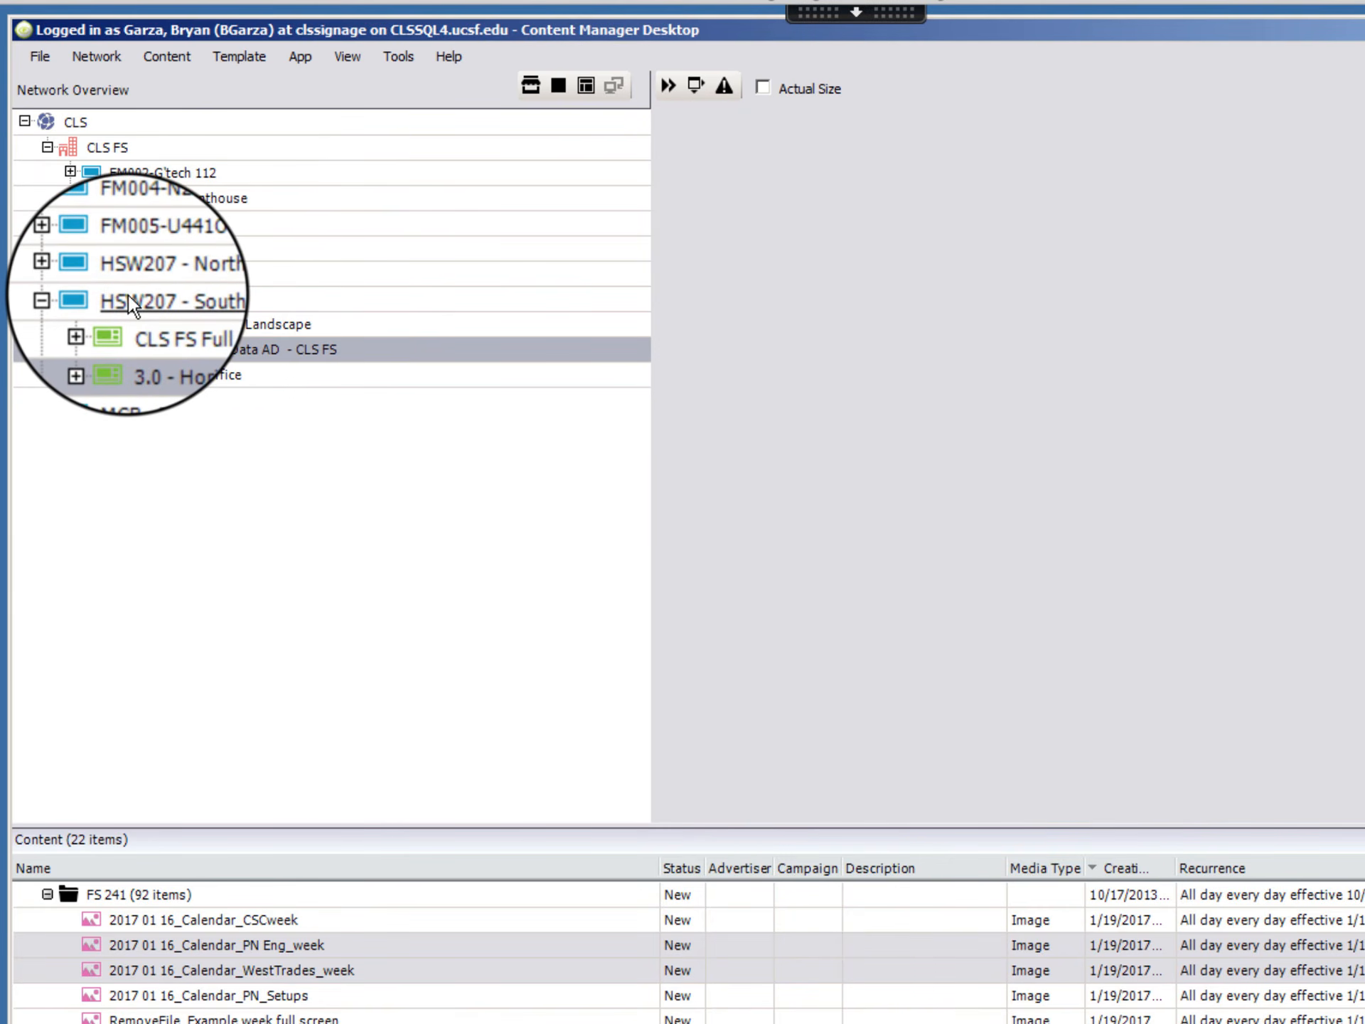
{"action": "right_click", "coordinate": [129, 296]}
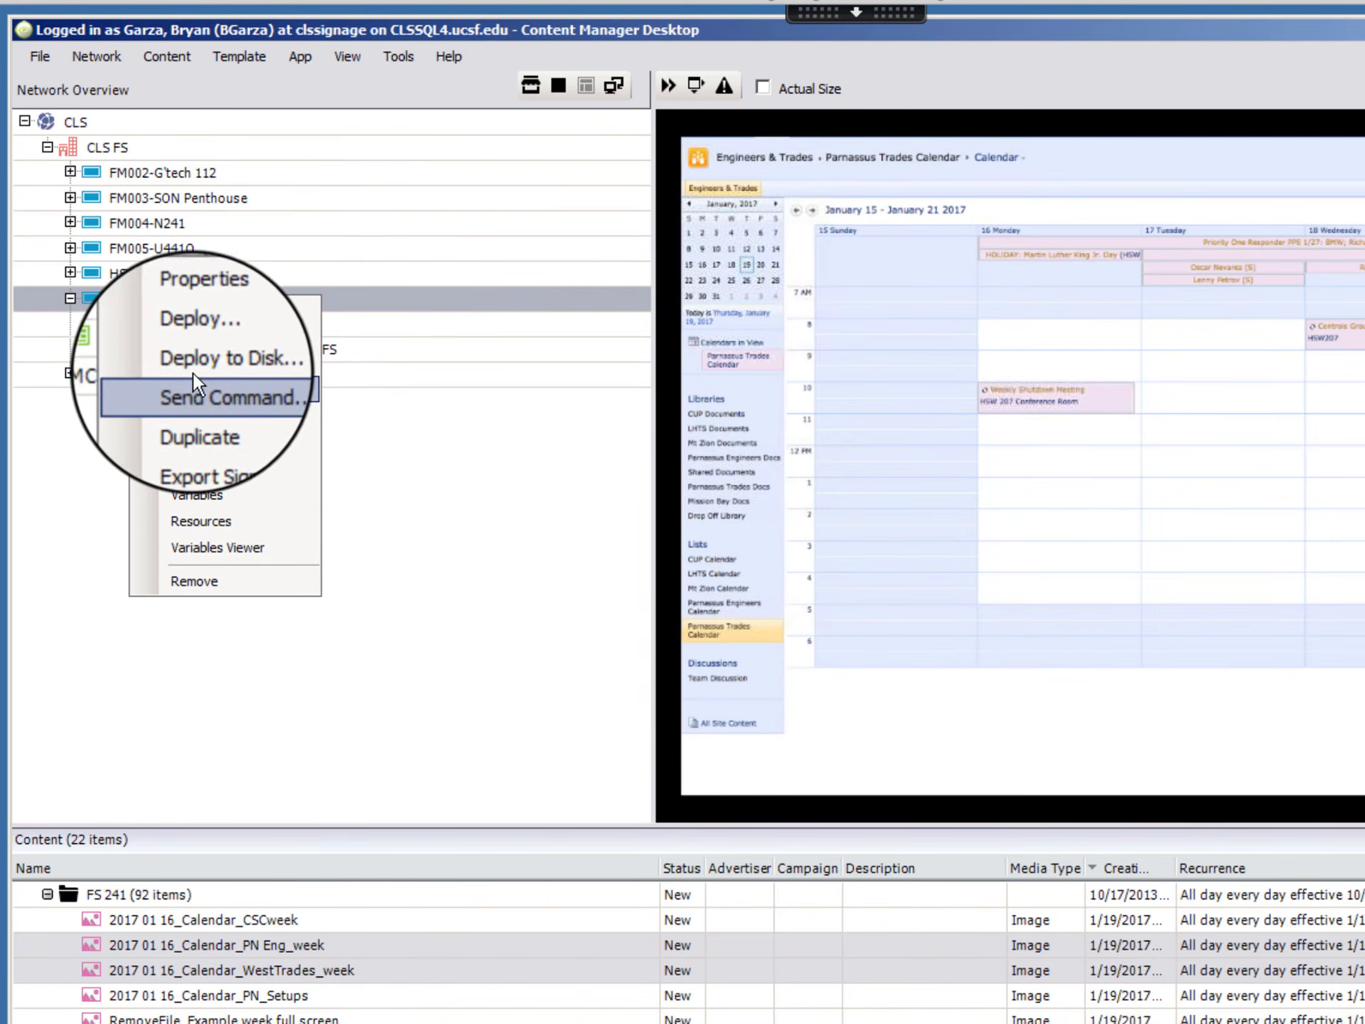
{"action": "left_click", "coordinate": [190, 339]}
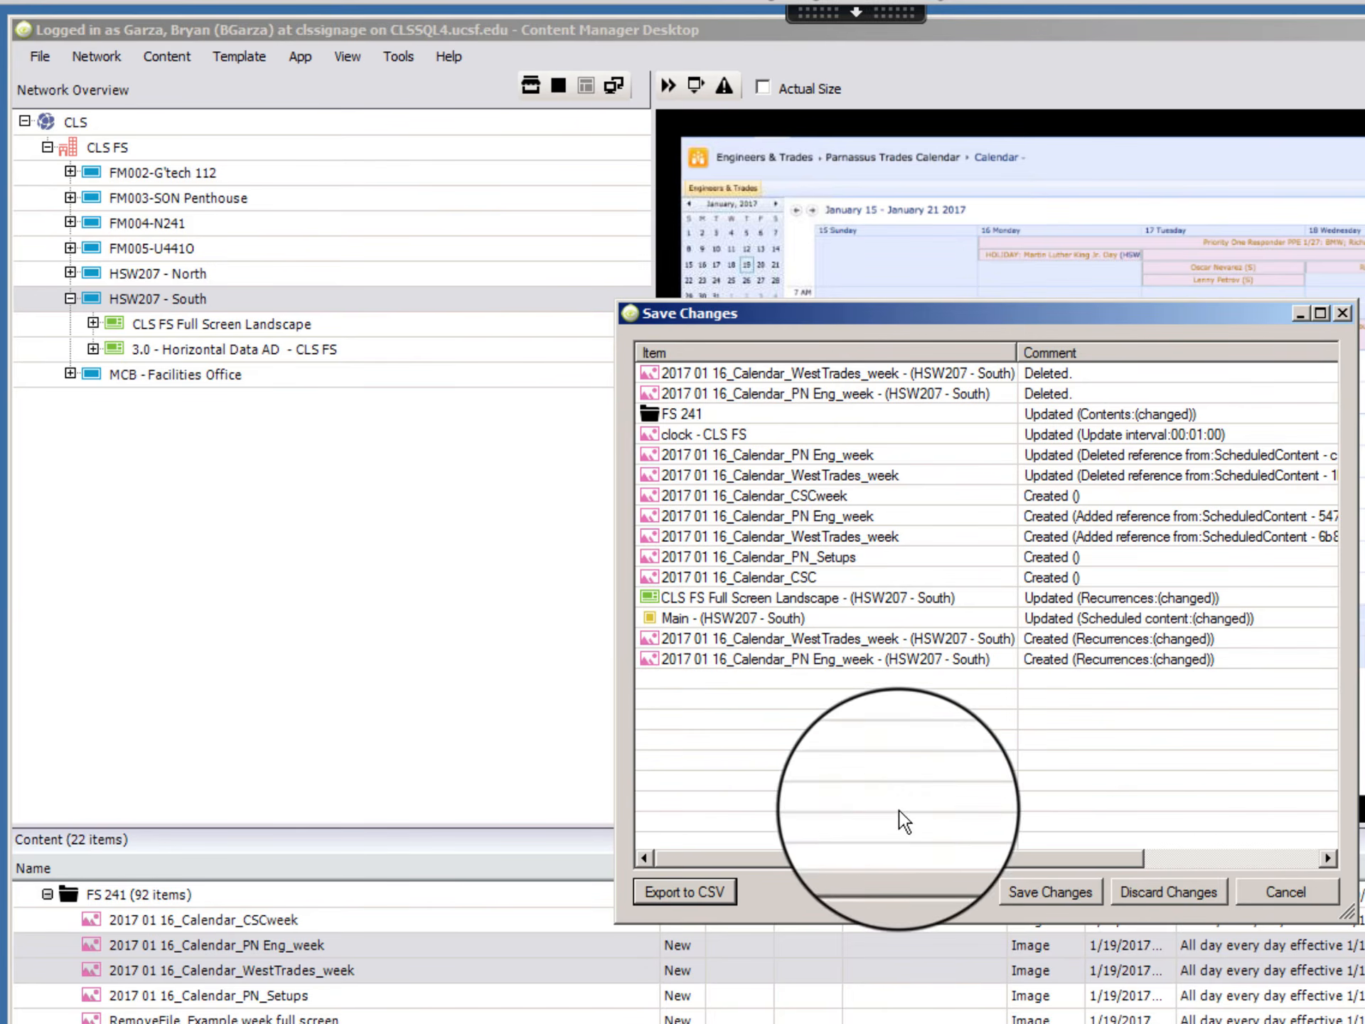
{"action": "left_click", "coordinate": [1052, 894]}
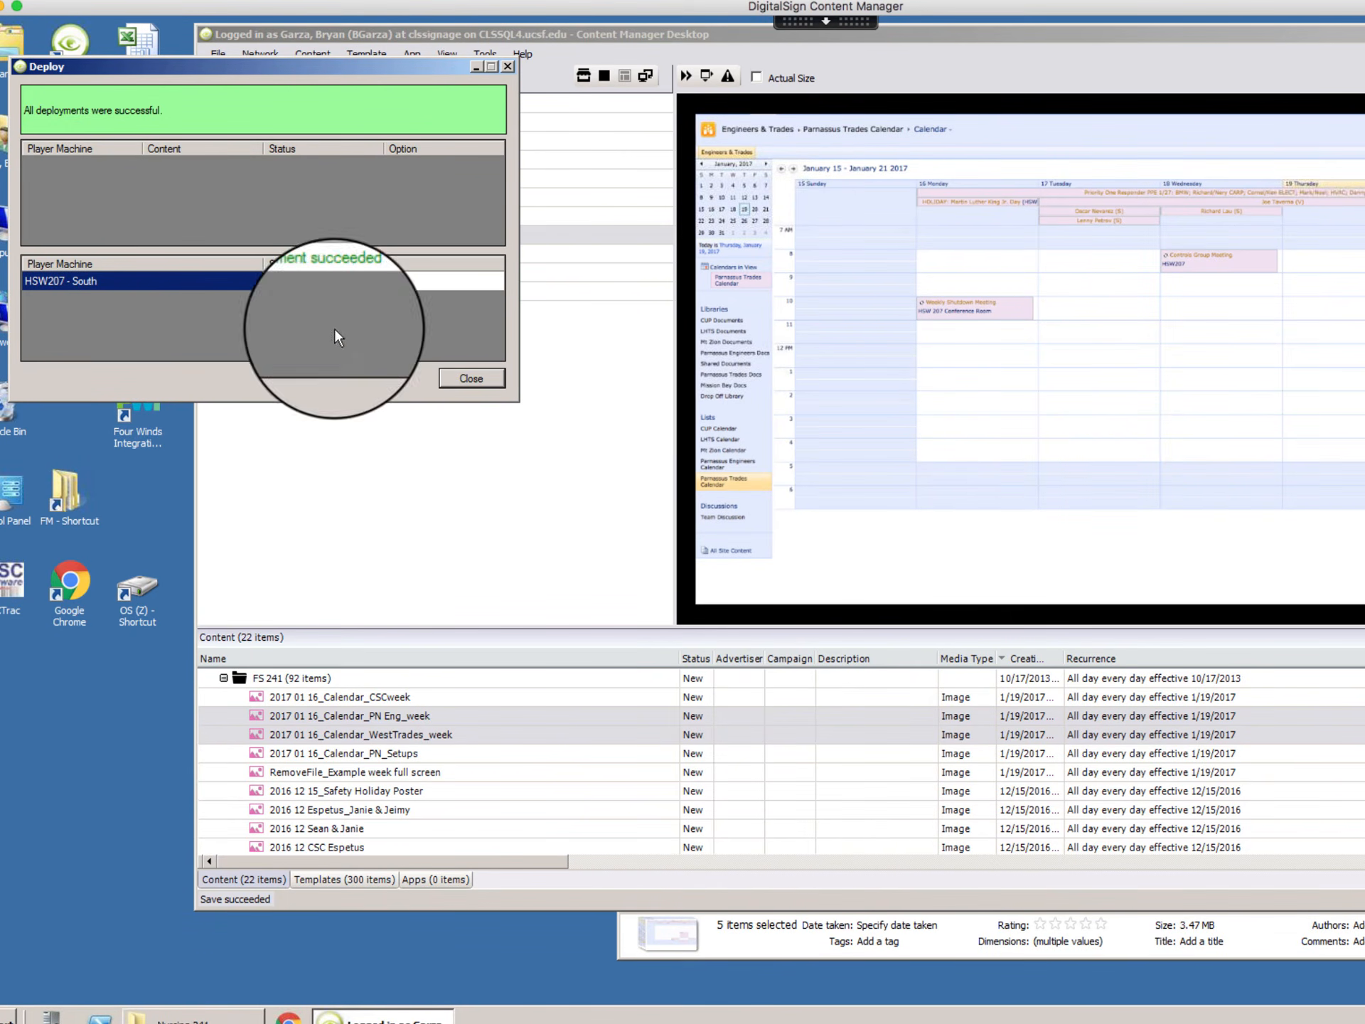
{"action": "left_click", "coordinate": [472, 377]}
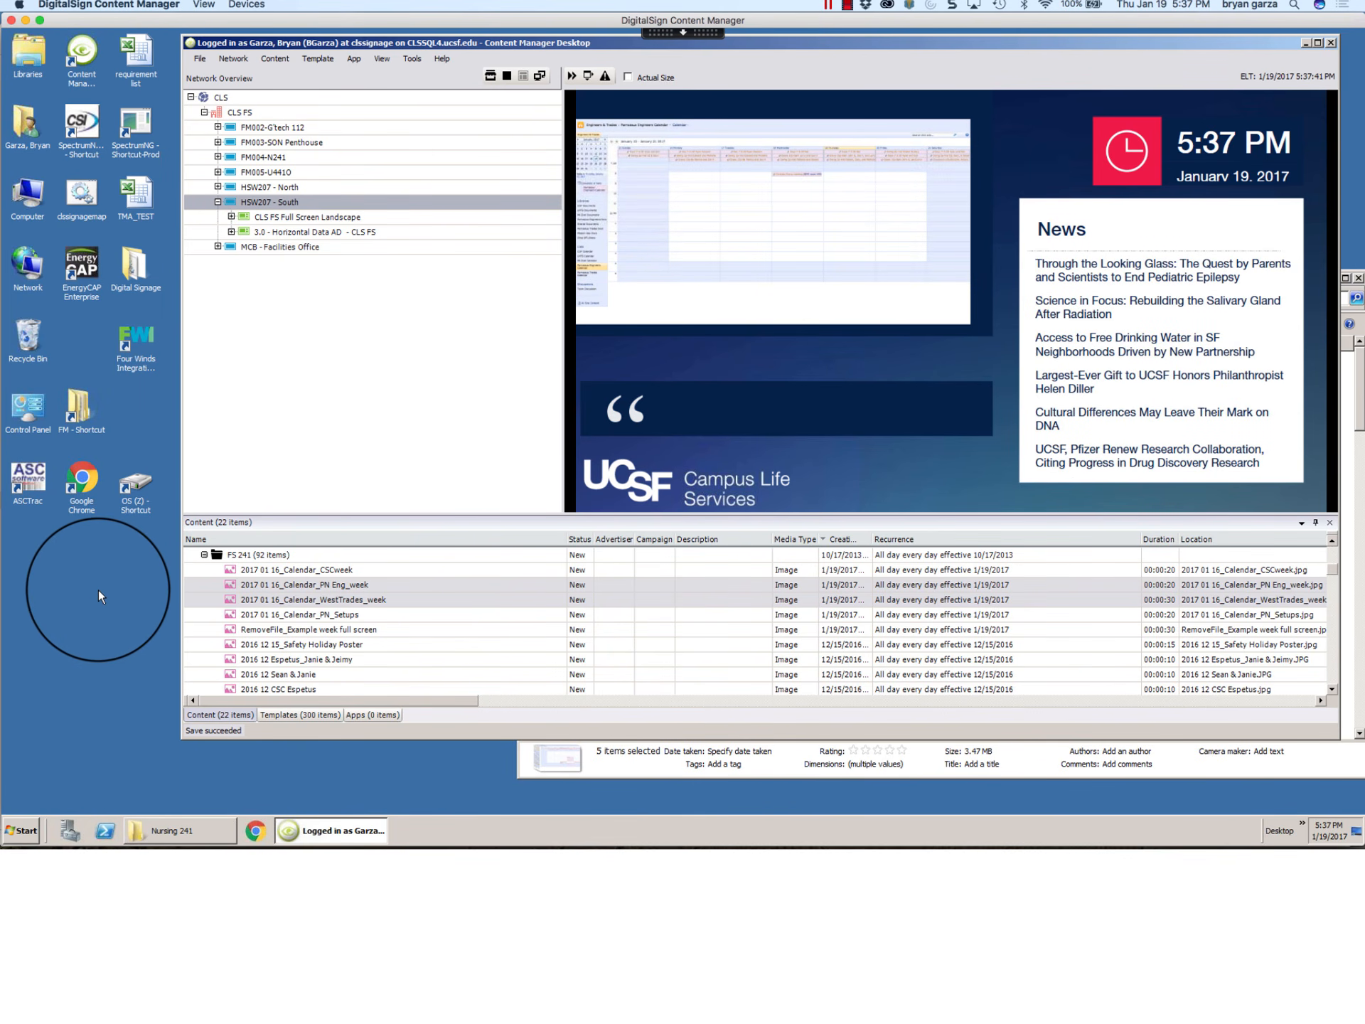
Step: Look through the image files in the Nursing 241 folder of the FM share and close its window
{"action": "double_click", "coordinate": [80, 401]}
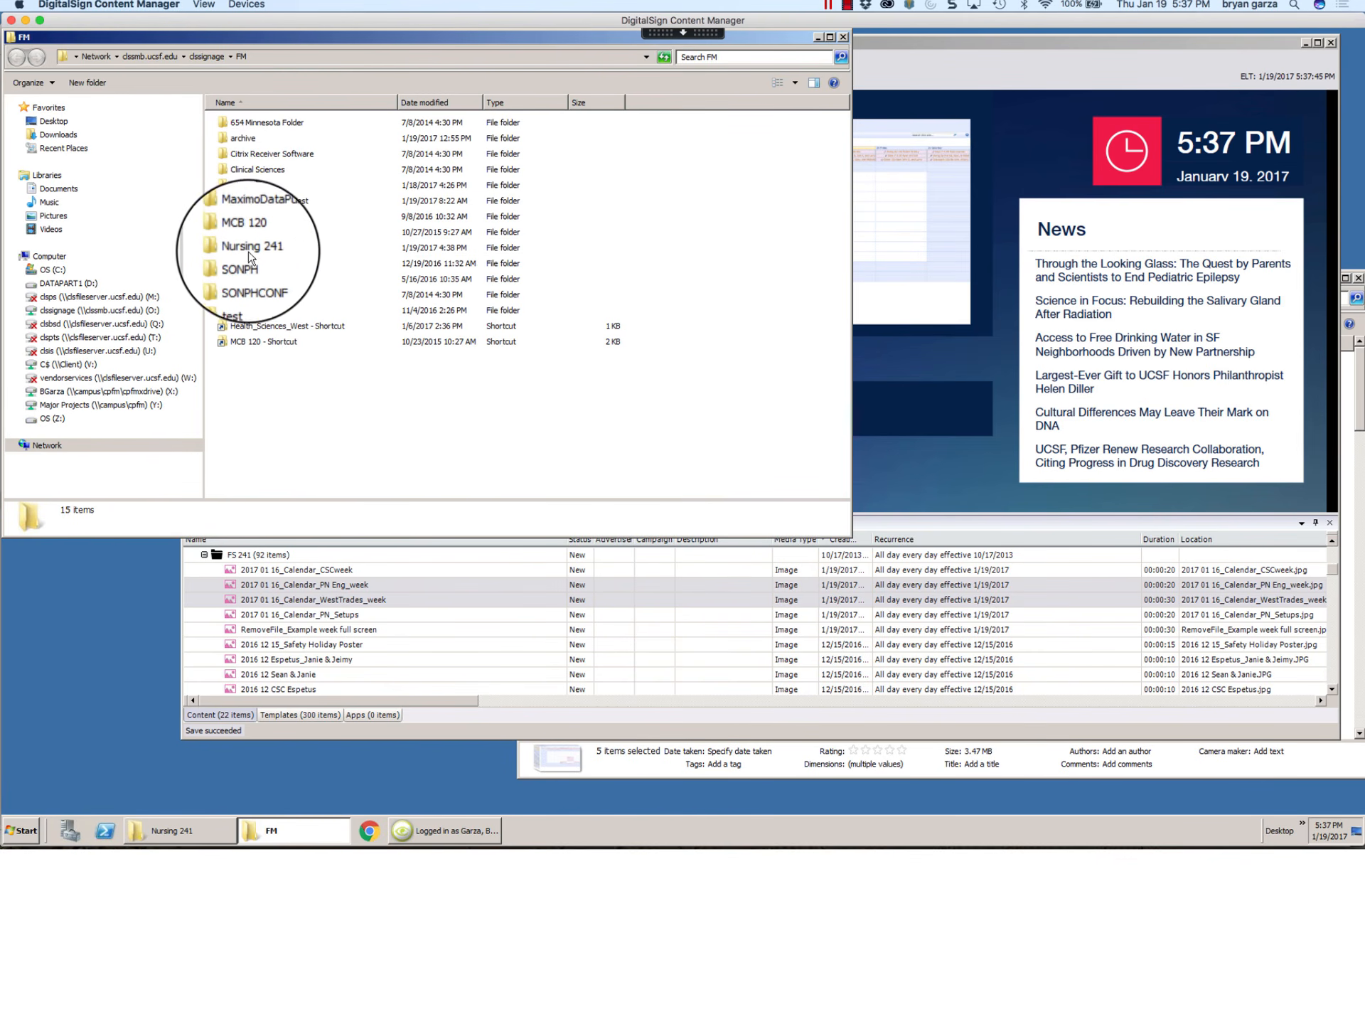
{"action": "double_click", "coordinate": [242, 247]}
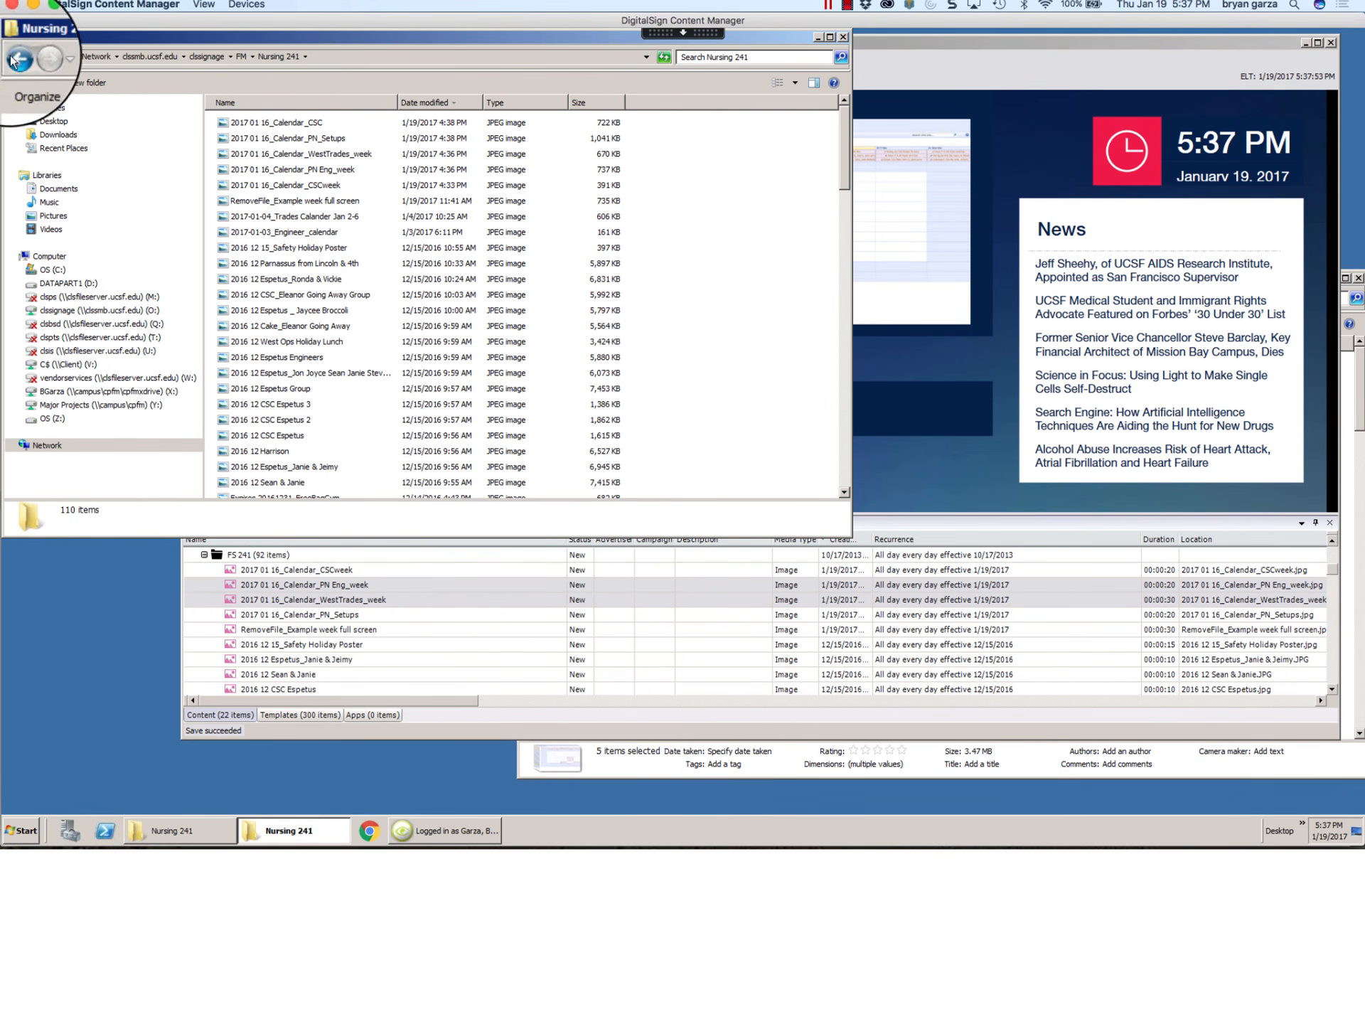
{"action": "left_click_drag", "start_coordinate": [63, 40], "coordinate": [98, 77]}
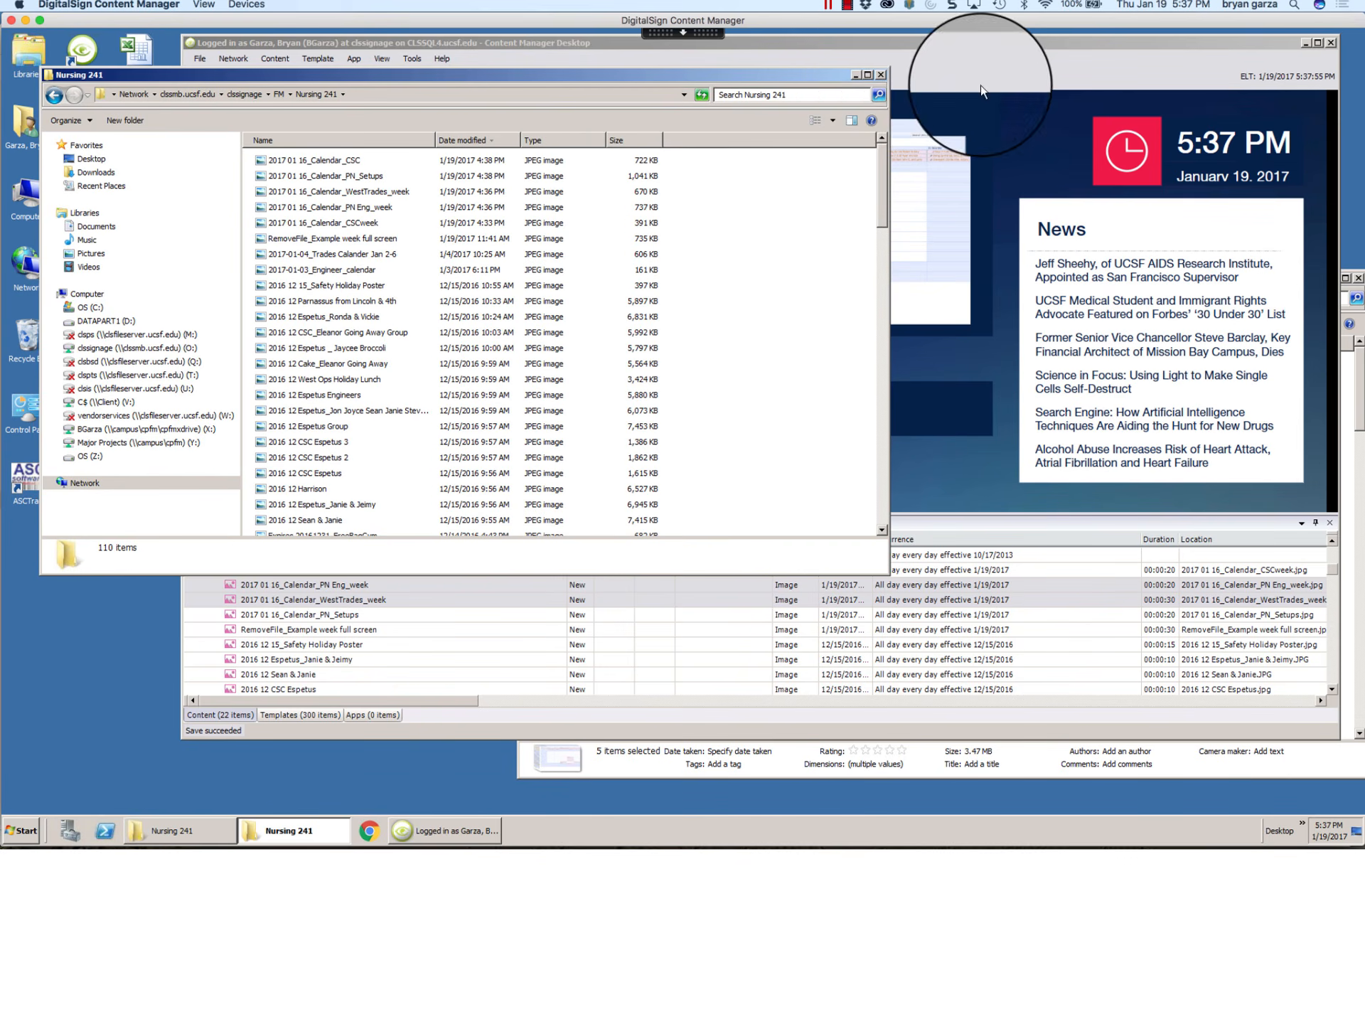
{"action": "left_click", "coordinate": [877, 73]}
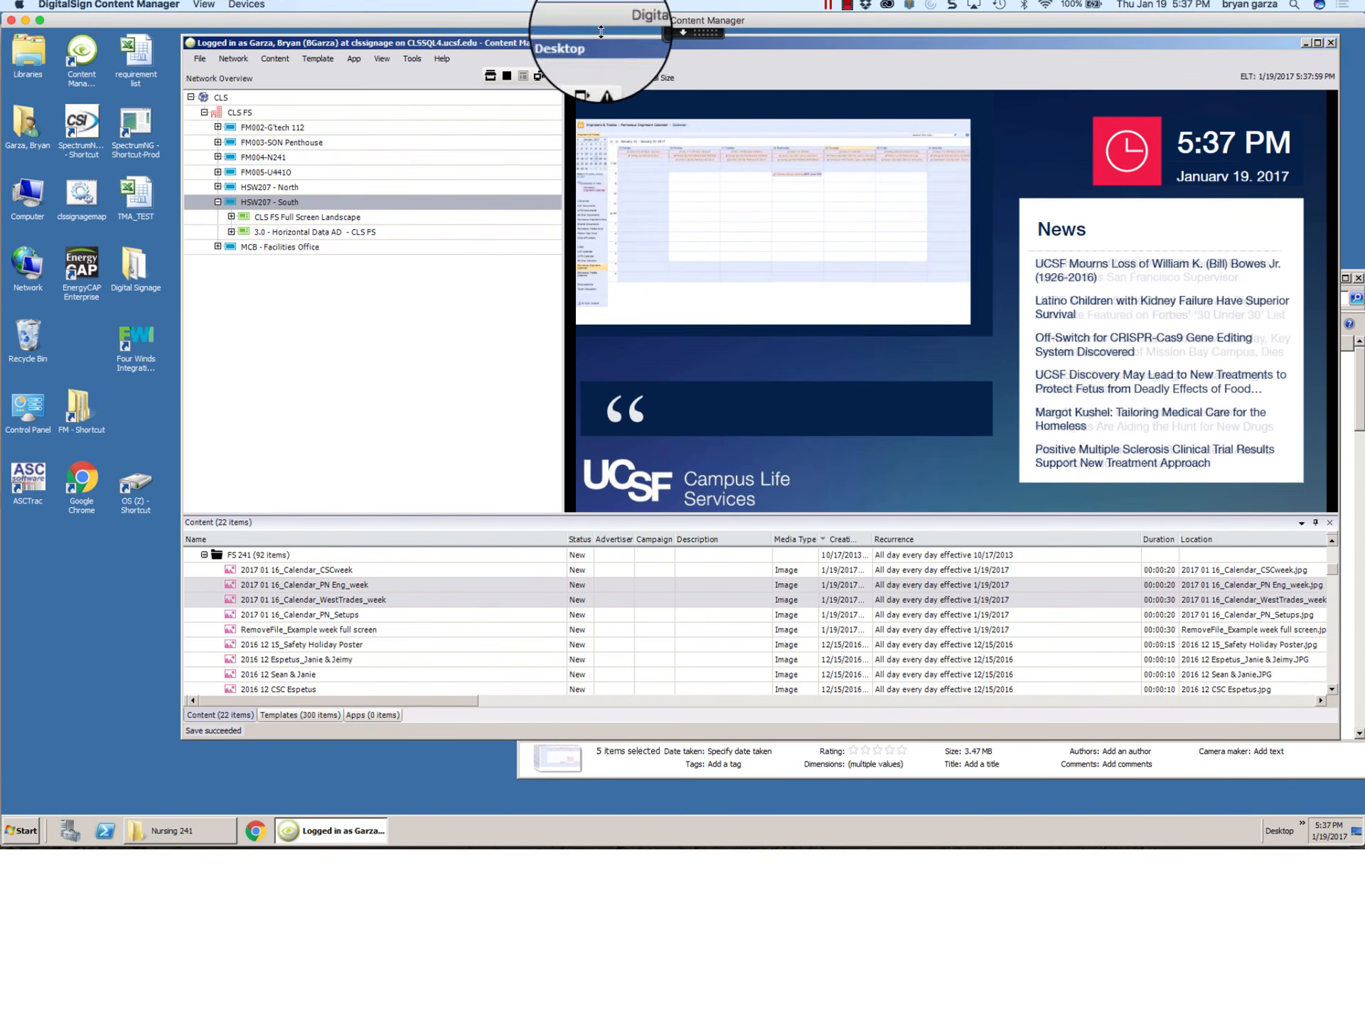
{"action": "mouse_move", "coordinate": [213, 795]}
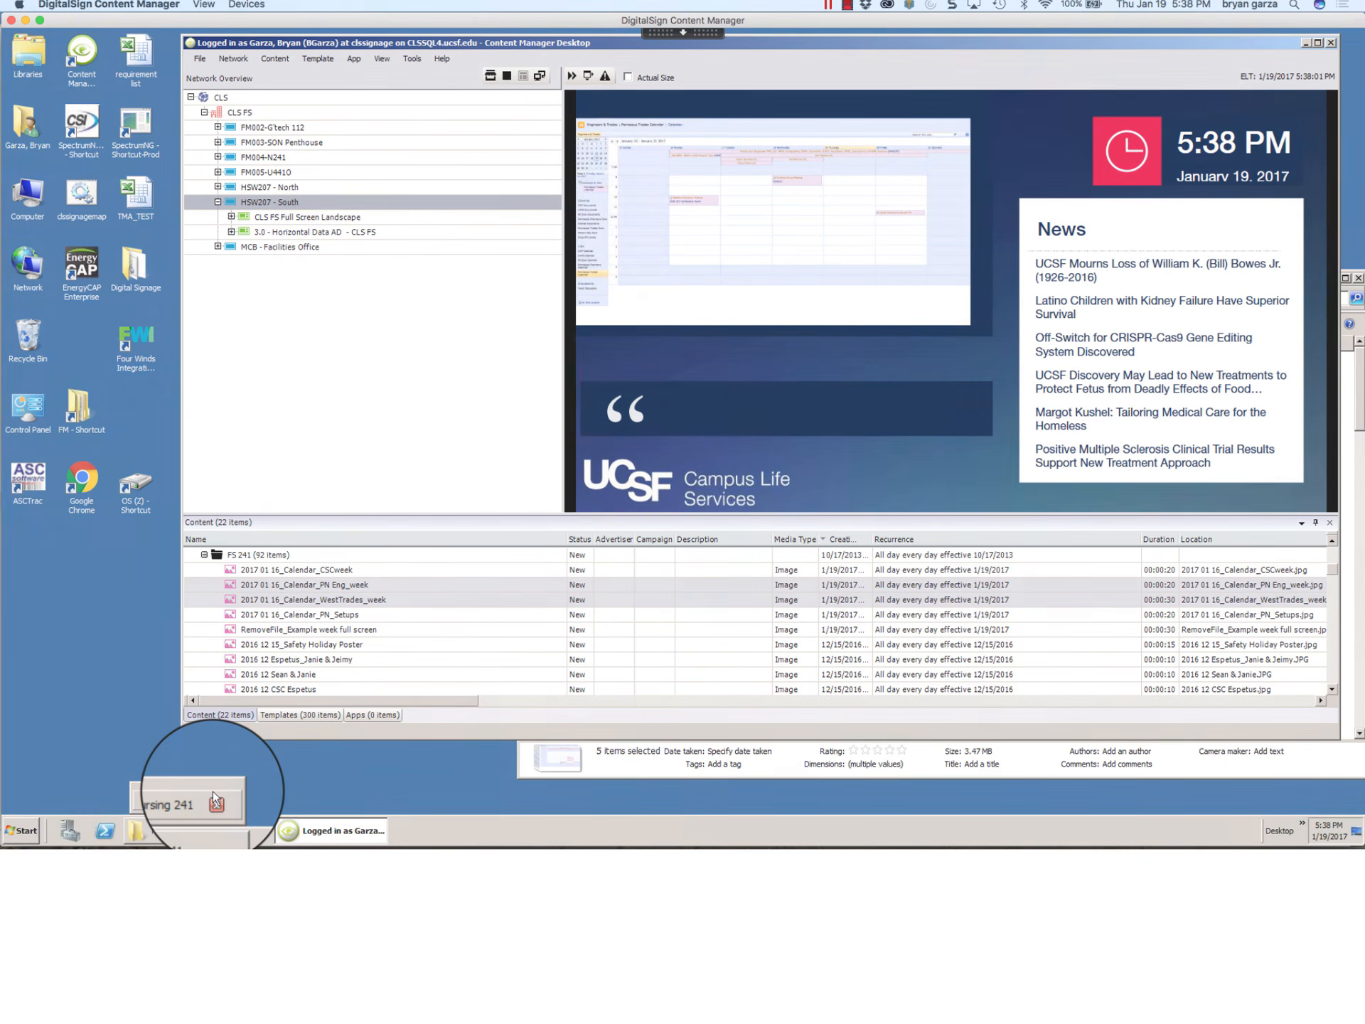